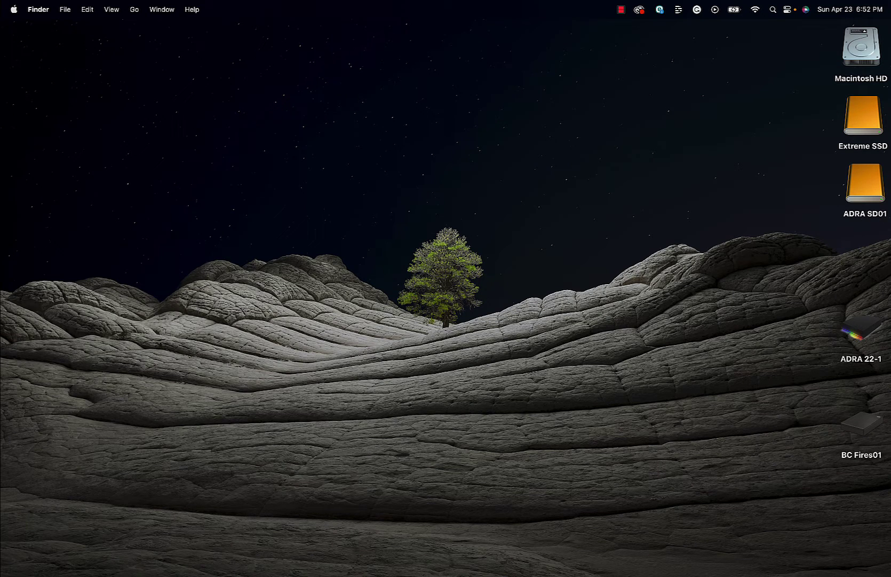
# Launch DaVinci Resolve and create a new project named "Better to Die Walking" in the Learning Media Skills library.
pyautogui.click(476, 571)
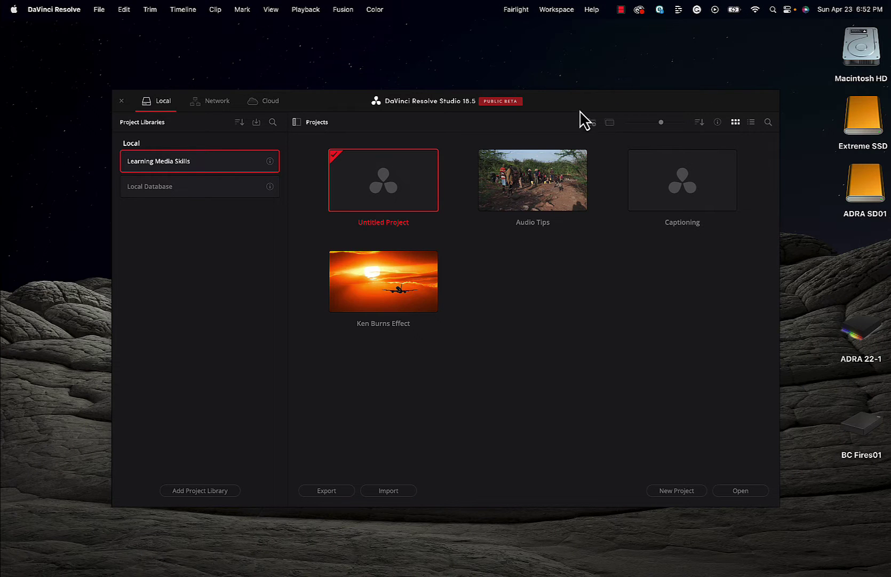
pyautogui.moveTo(574, 106); pyautogui.dragTo(551, 53)
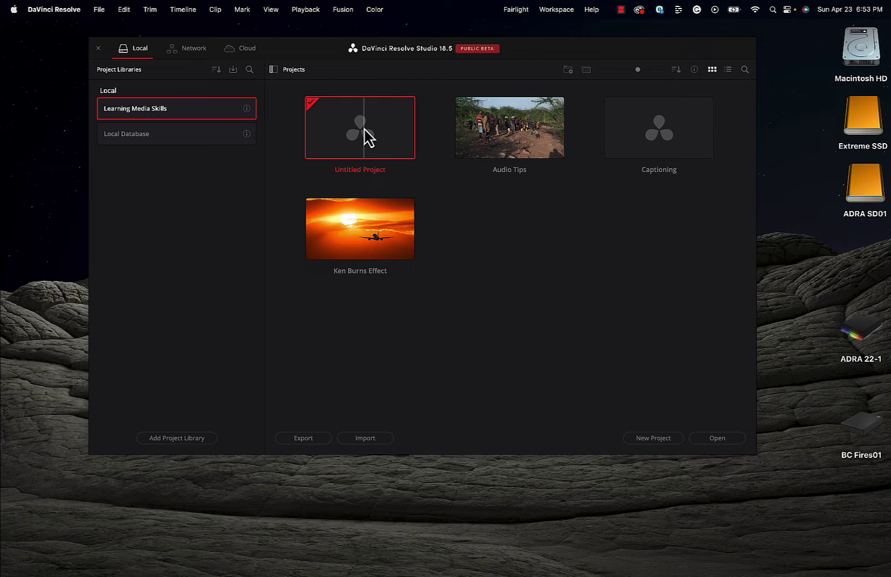
pyautogui.rightClick(478, 254)
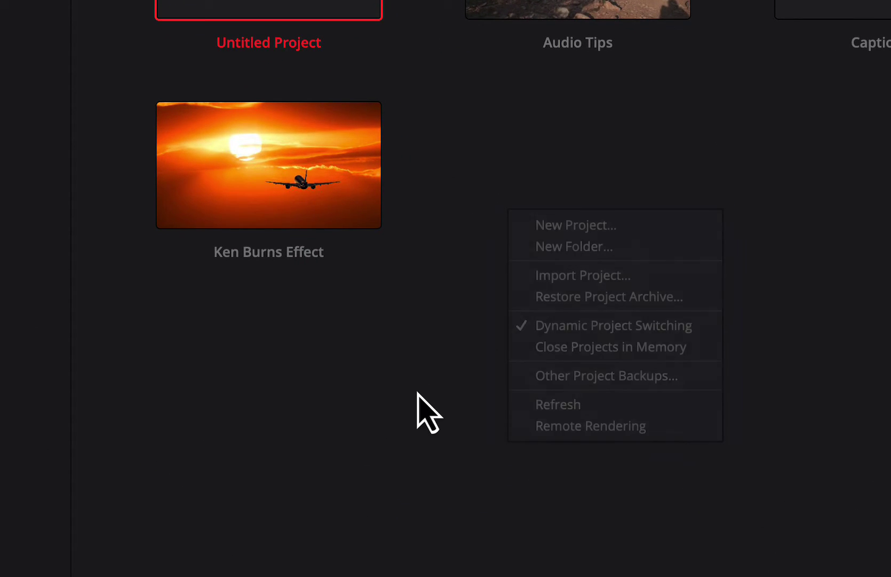
pyautogui.click(417, 393)
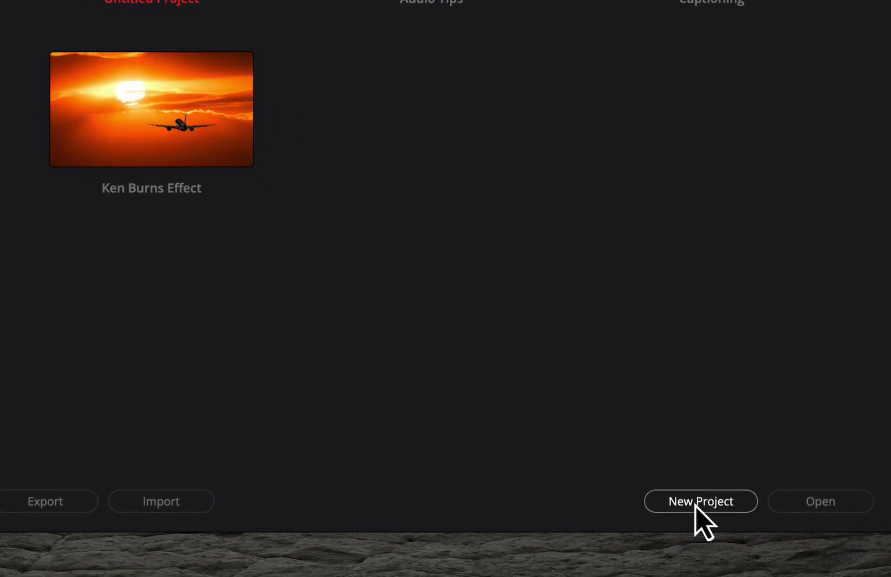
pyautogui.click(690, 502)
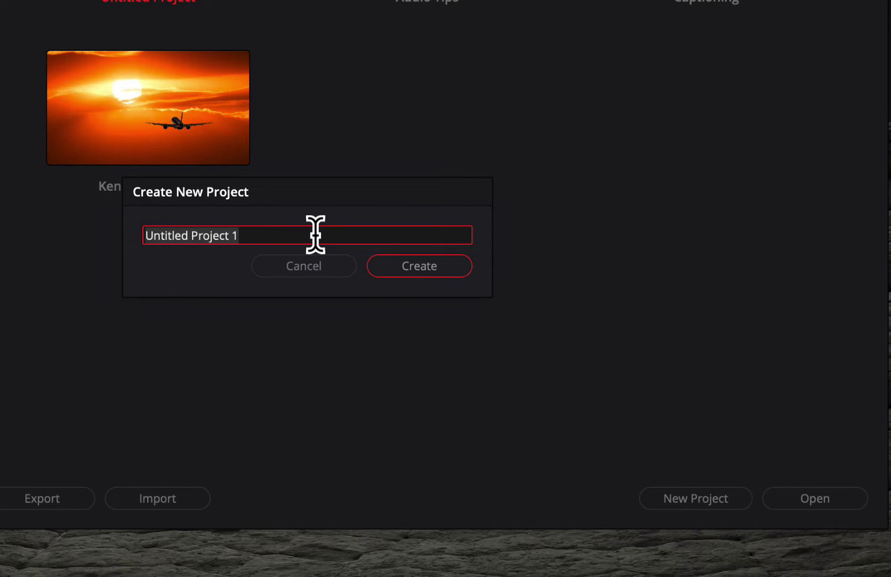
pyautogui.write('Better to Die Walking')
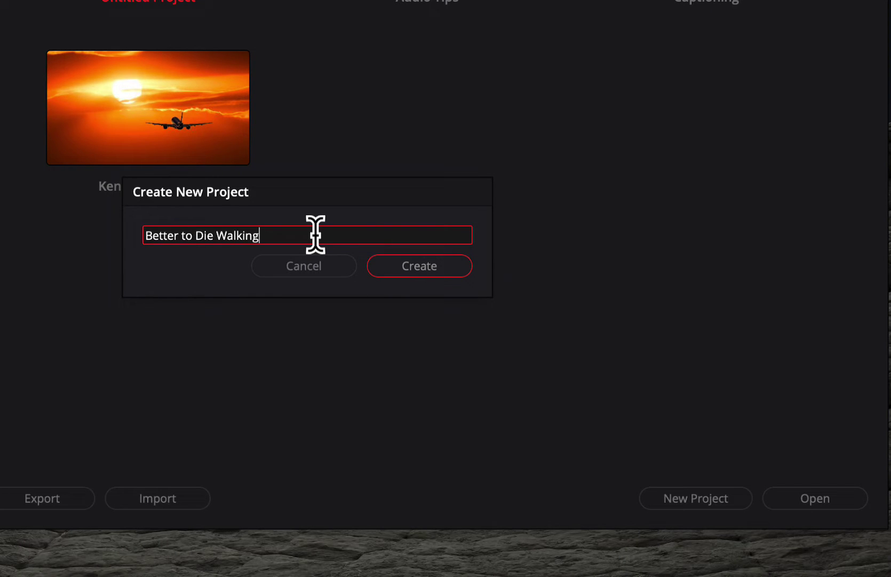
pyautogui.press('Return')
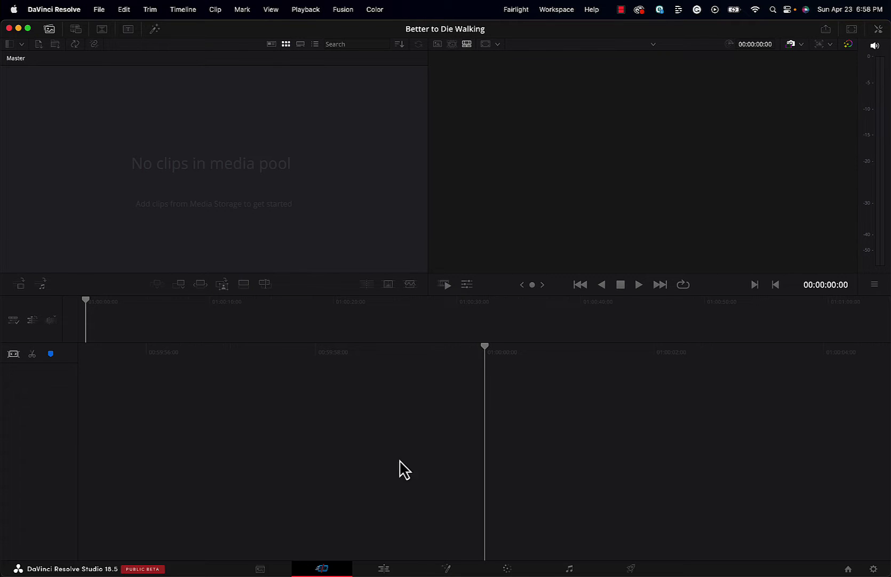
# View the Edit and Media pages of the new project, ending on the Edit page.
pyautogui.click(385, 569)
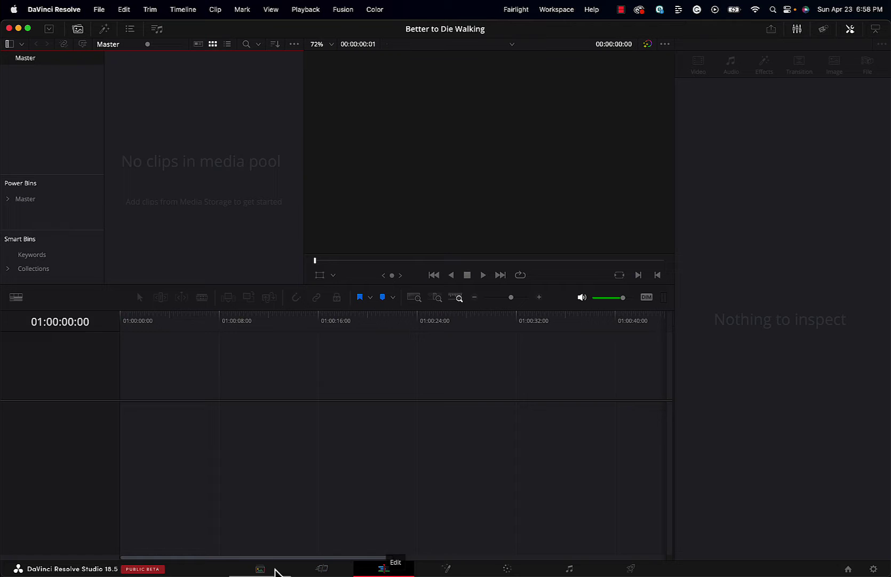
pyautogui.click(260, 569)
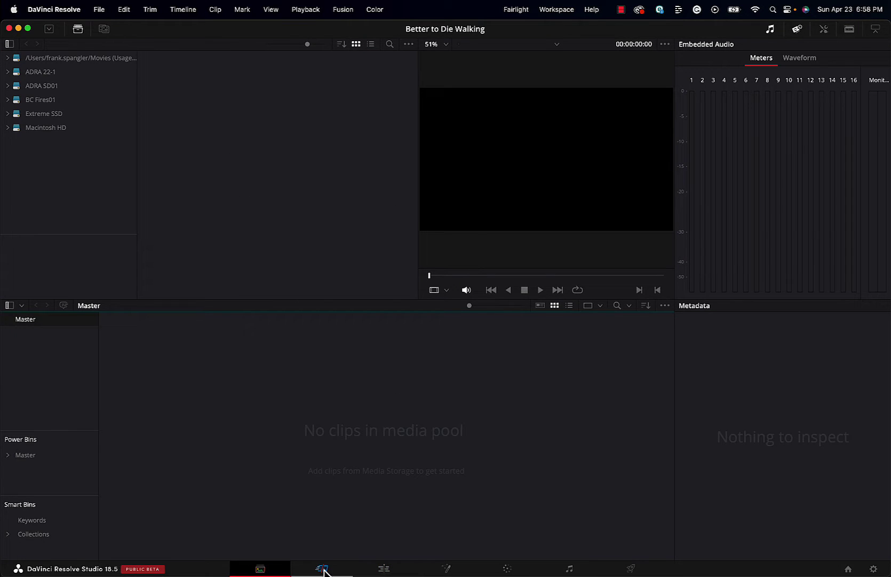
pyautogui.click(379, 570)
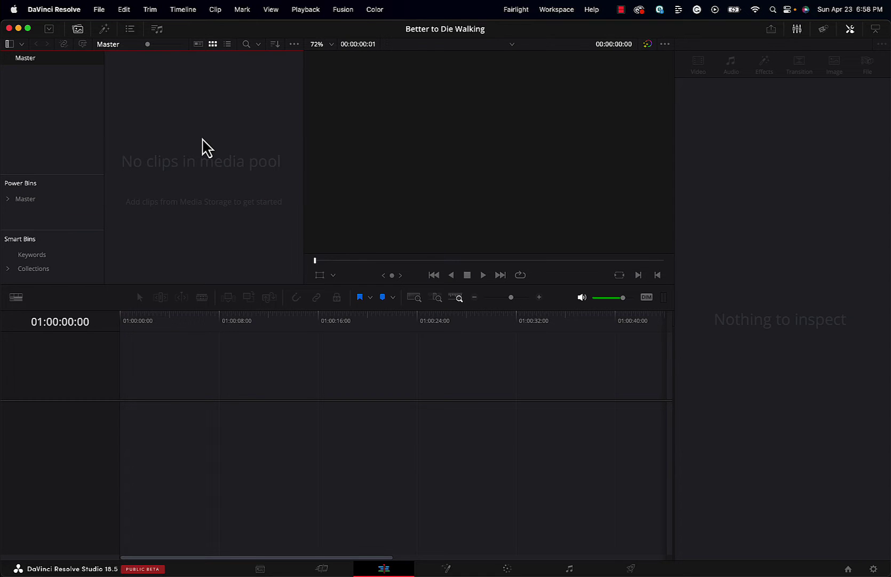
# Start a media import into the Master bin and browse to TOGETHER > iPhone Media on the ADRA 22-1 drive.
pyautogui.rightClick(195, 139)
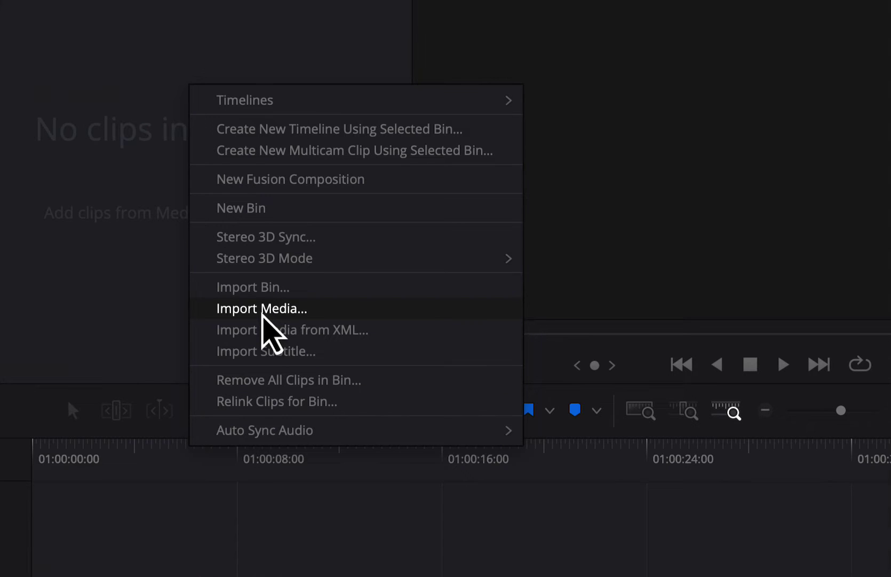
pyautogui.click(262, 310)
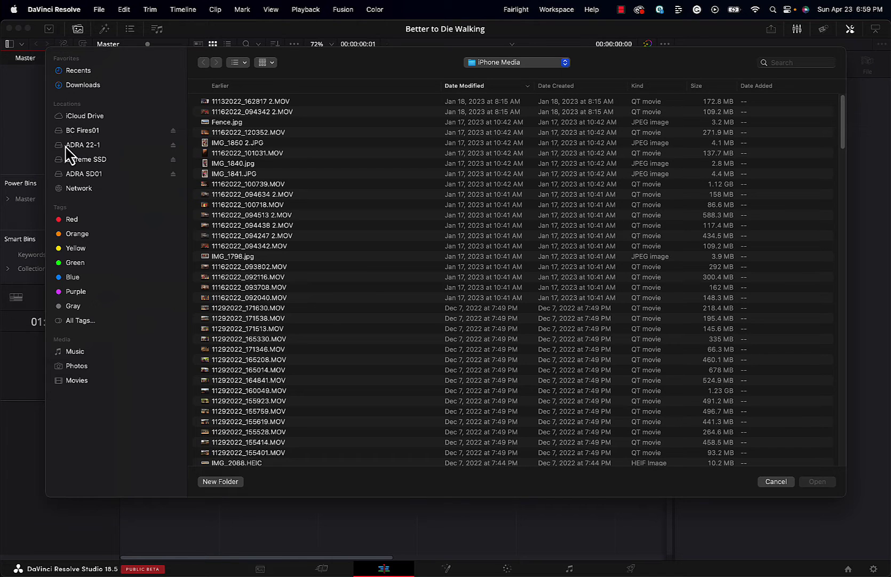
pyautogui.click(63, 147)
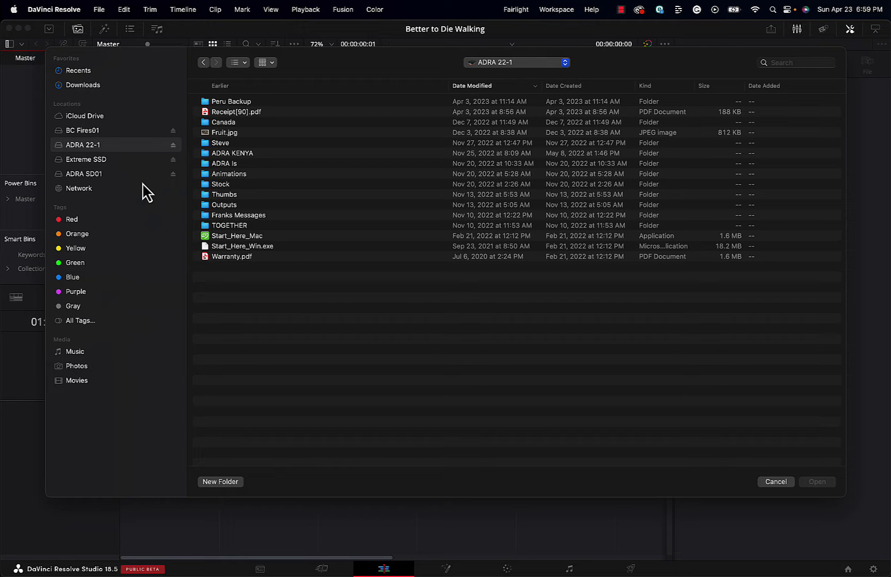
pyautogui.doubleClick(206, 226)
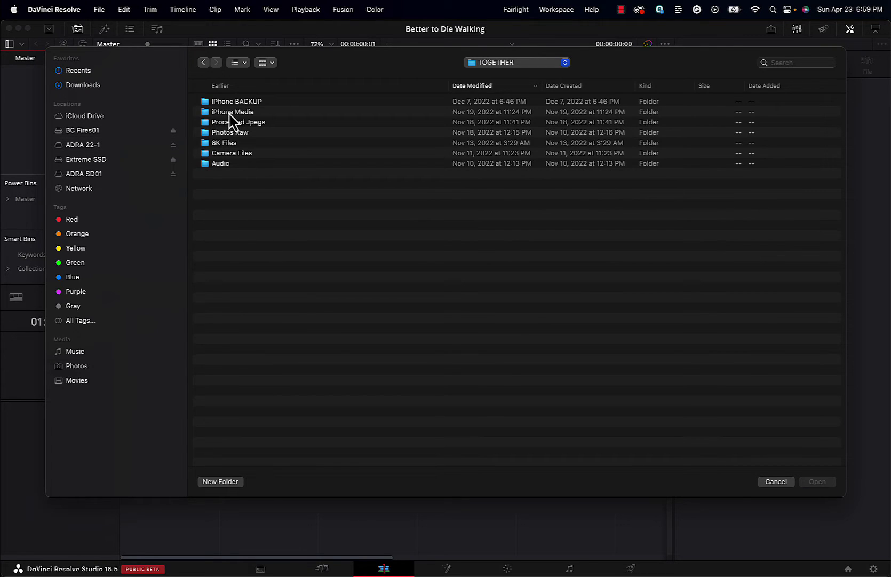
pyautogui.doubleClick(205, 112)
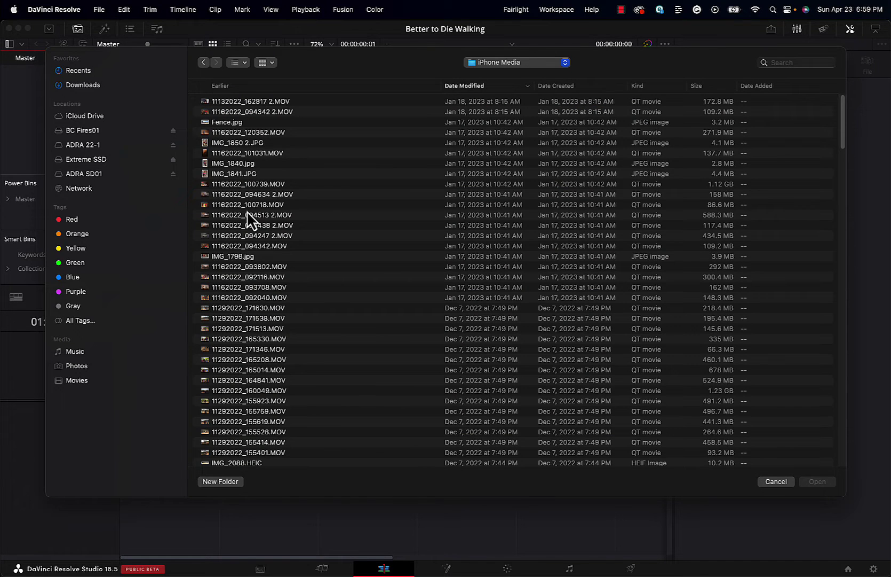
# Look through the iPhone Media files, comparing the icon view with the list view.
pyautogui.scroll(-10, 248, 219)
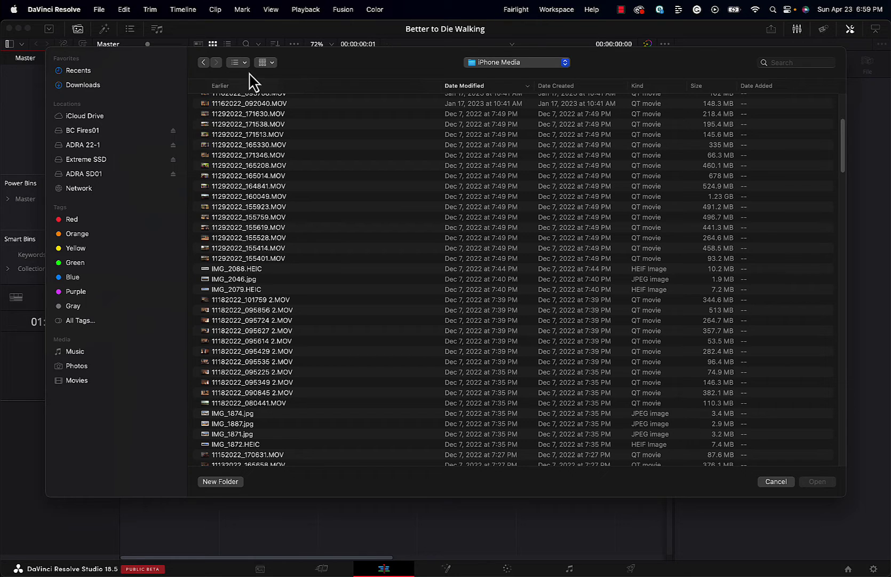
pyautogui.click(269, 63)
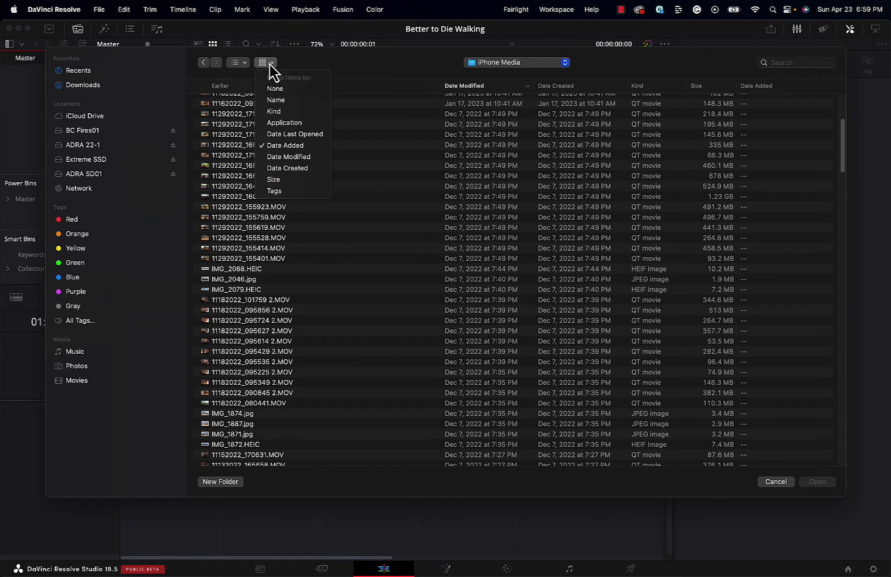
pyautogui.click(240, 69)
pyautogui.click(238, 65)
pyautogui.click(239, 113)
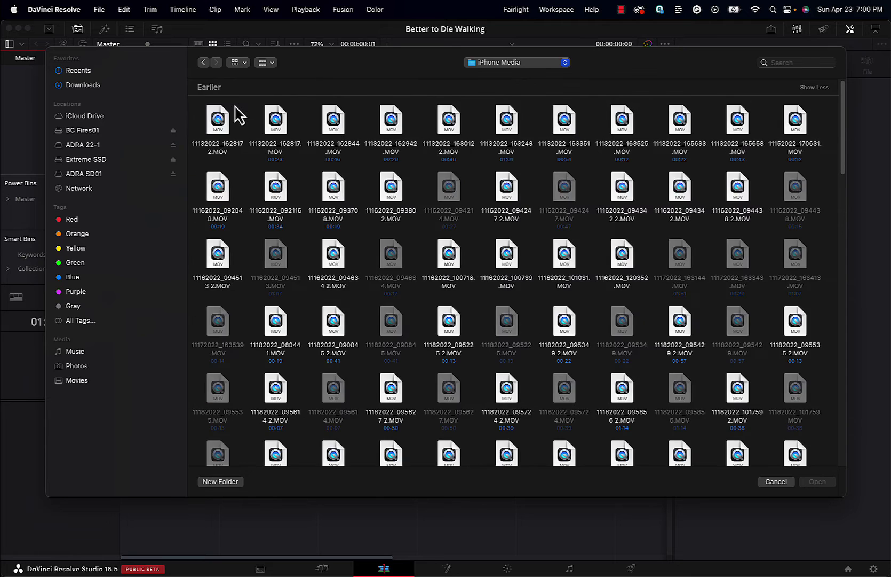
pyautogui.click(246, 68)
pyautogui.click(244, 112)
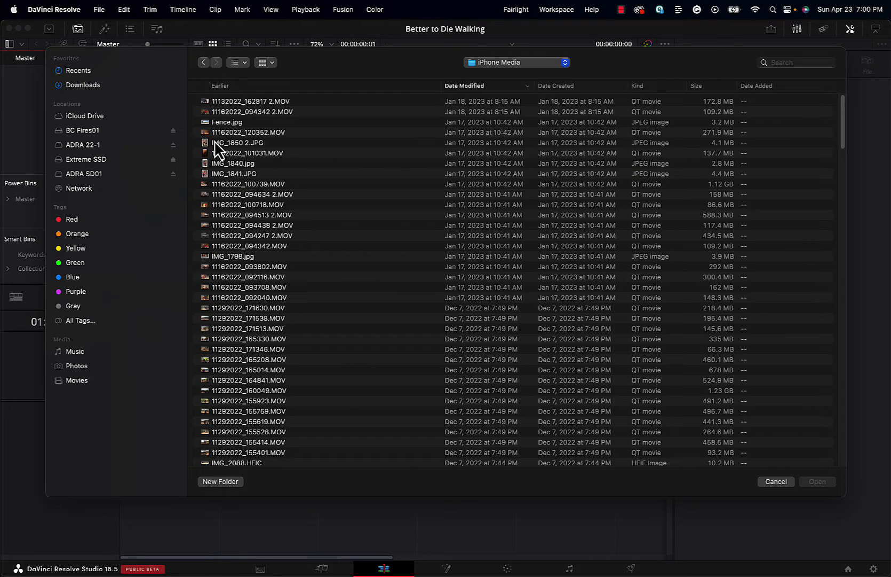
pyautogui.scroll(-20, 246, 302)
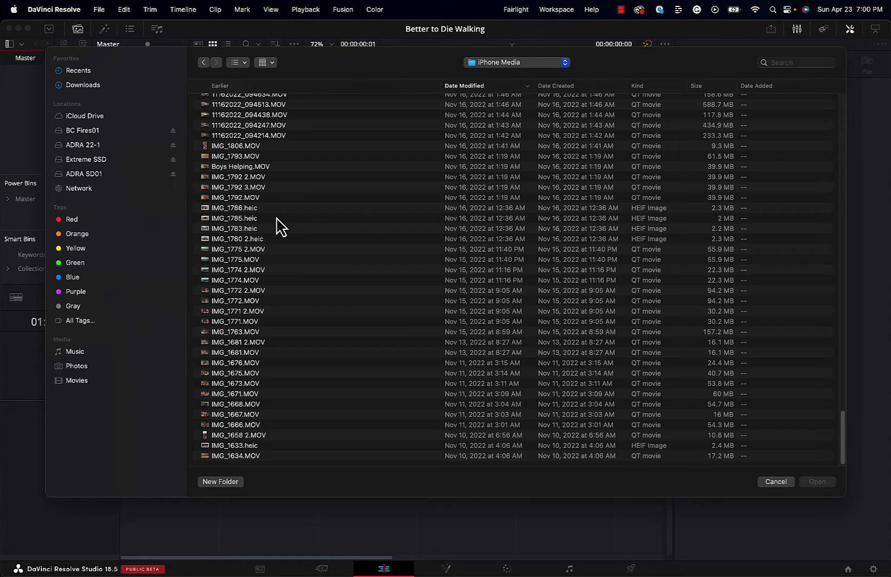
pyautogui.scroll(15, 281, 227)
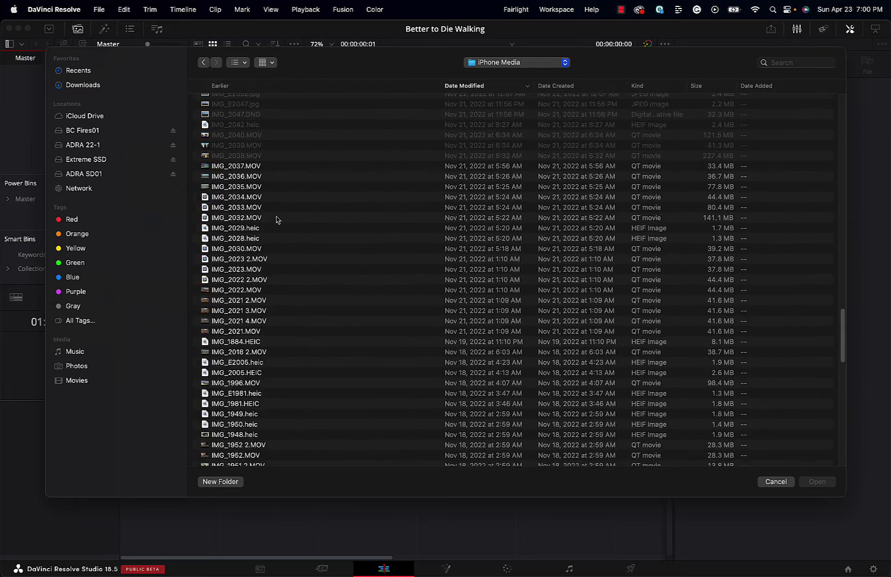
pyautogui.scroll(10, 276, 219)
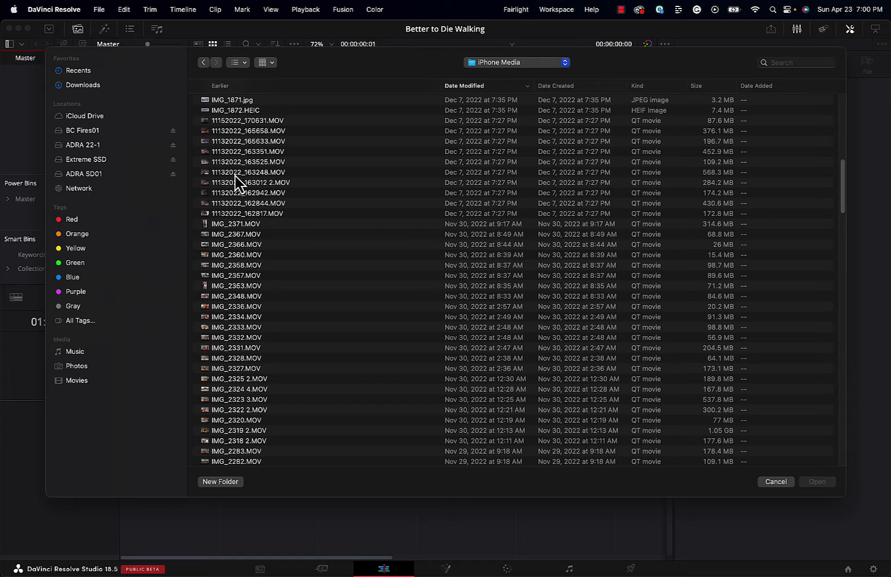
# Try importing the clips from 11132022_165633.MOV through IMG_2357.MOV without changing the project frame rate, and undo the media import.
pyautogui.click(207, 142)
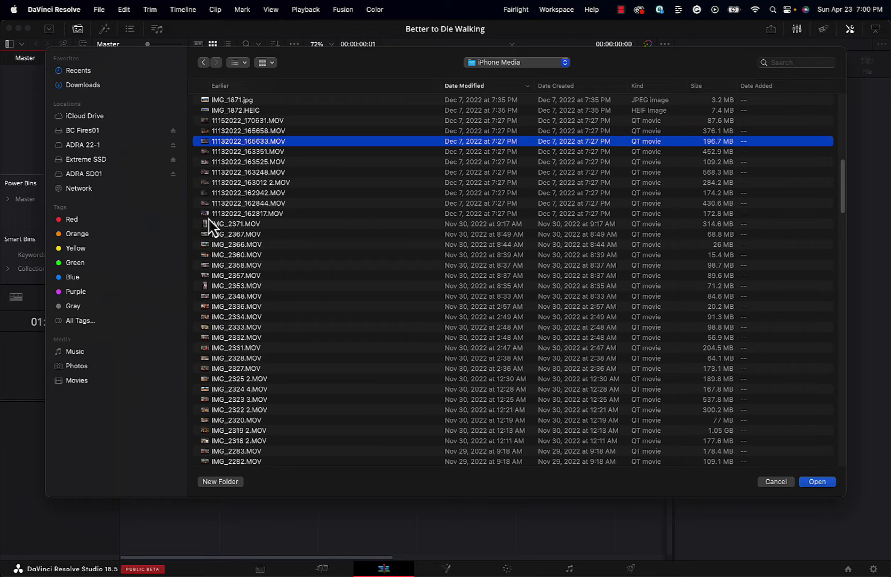
pyautogui.keyDown('shift'); pyautogui.click(208, 276); pyautogui.keyUp('shift')
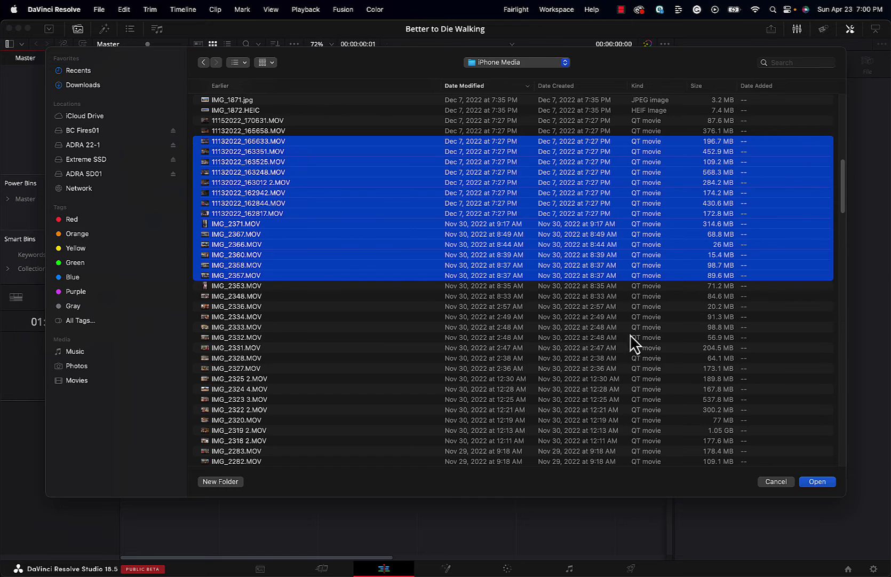
pyautogui.click(819, 483)
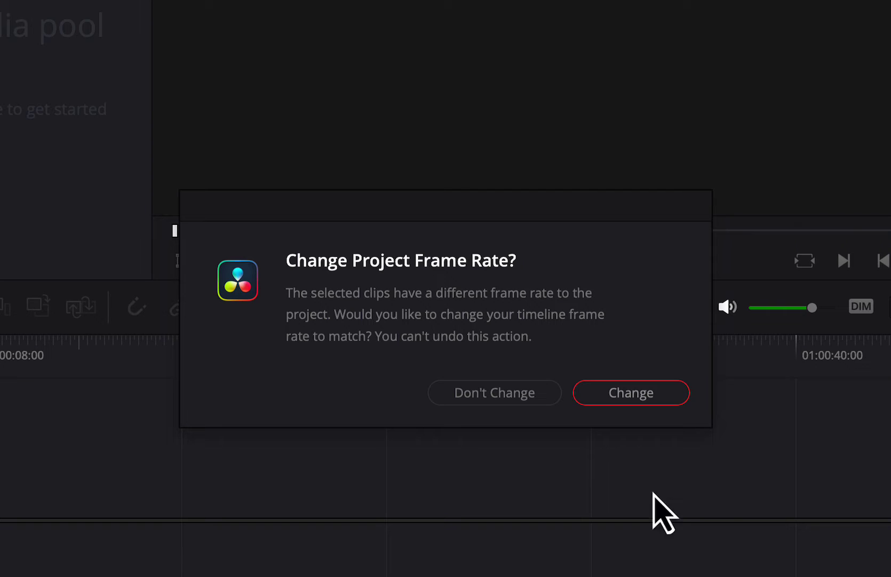
pyautogui.click(510, 398)
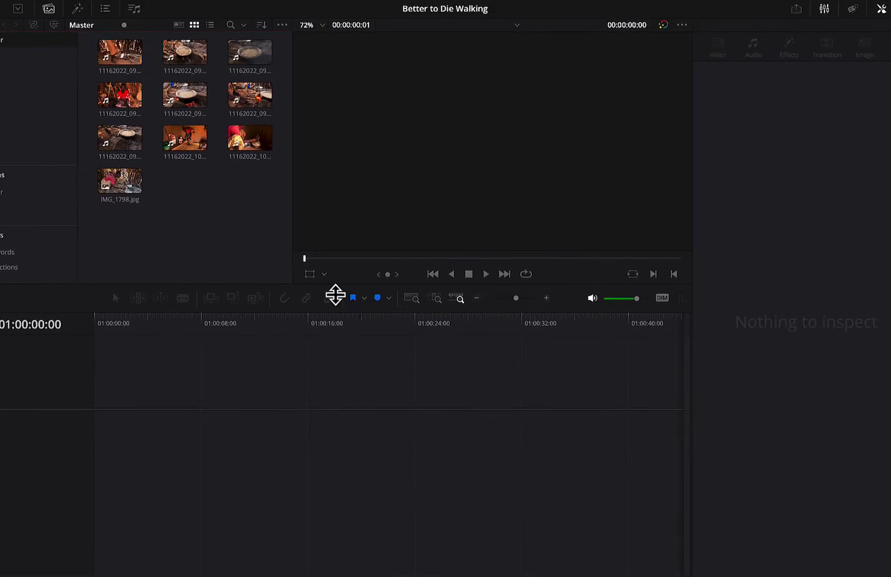
pyautogui.press('super+z')
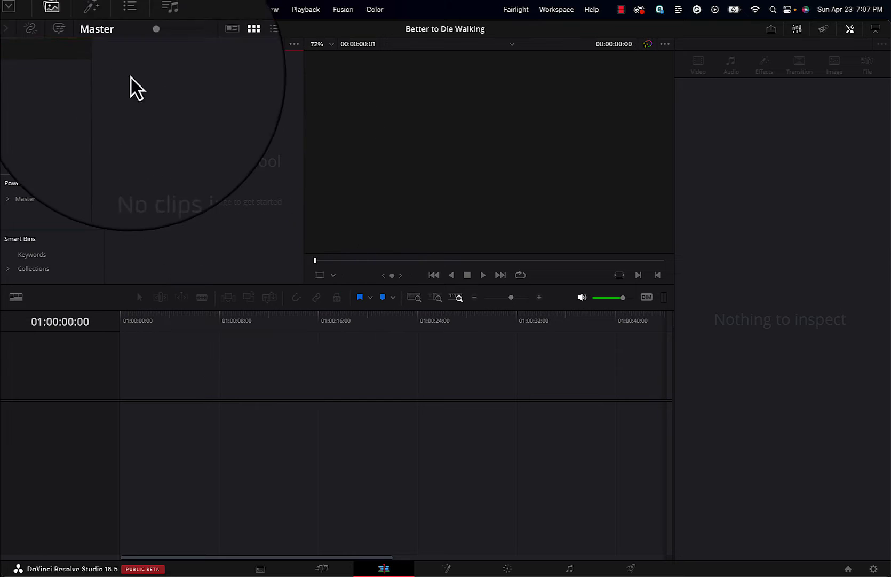
pyautogui.click(100, 11)
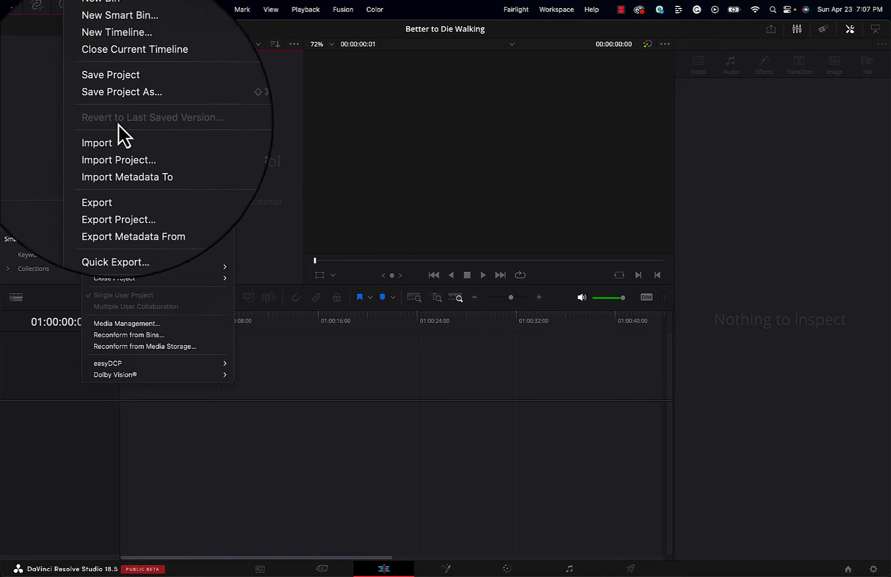
pyautogui.click(139, 244)
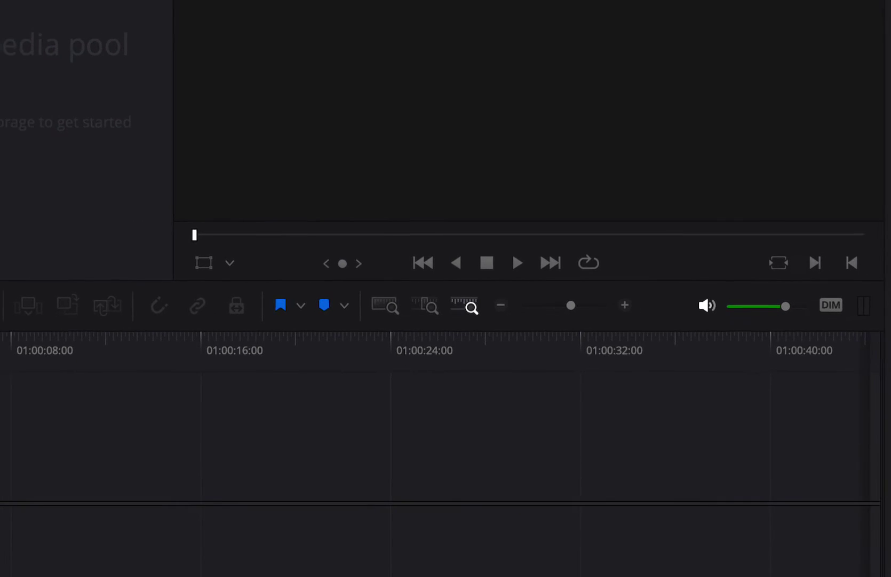
pyautogui.rightClick(100, 101)
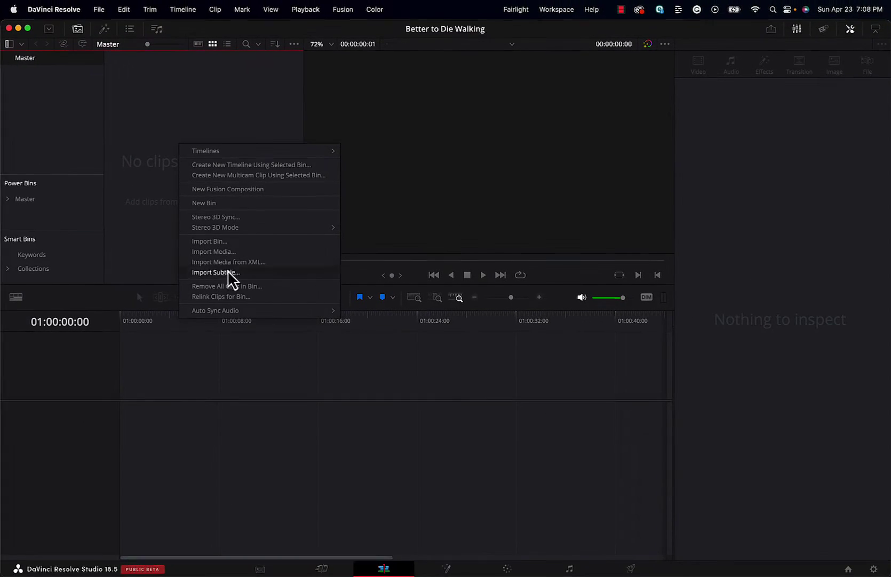
pyautogui.click(155, 192)
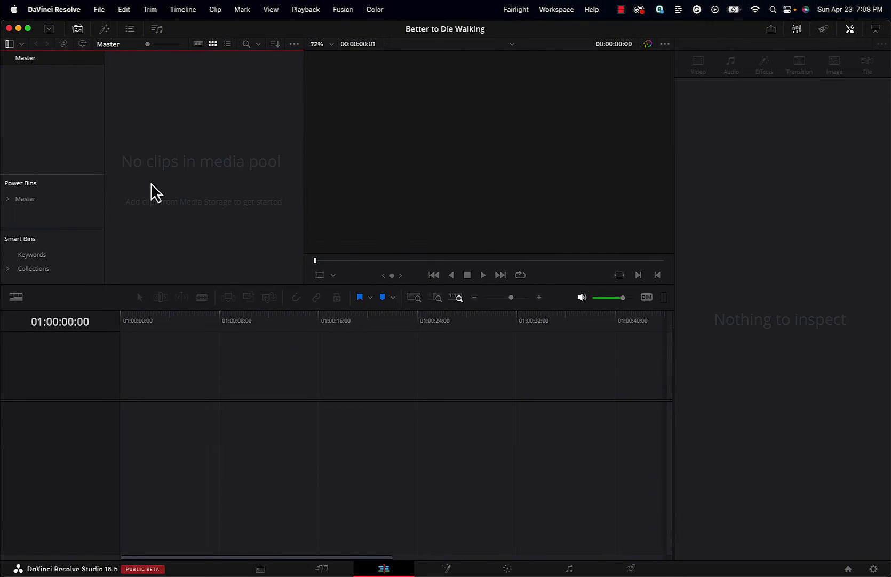
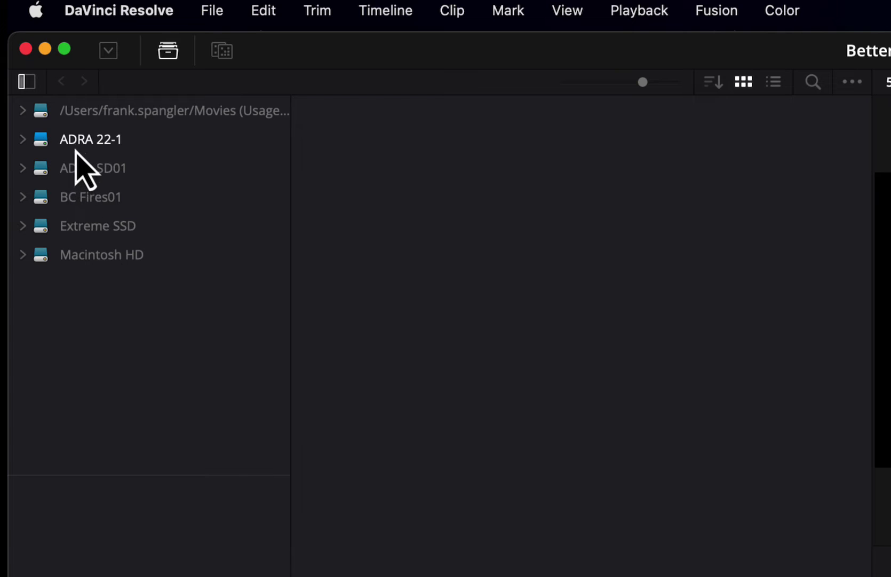
# Browse the media storage to the TOGETHER > Camera Files folder on the ADRA 22-1 drive.
pyautogui.click(76, 145)
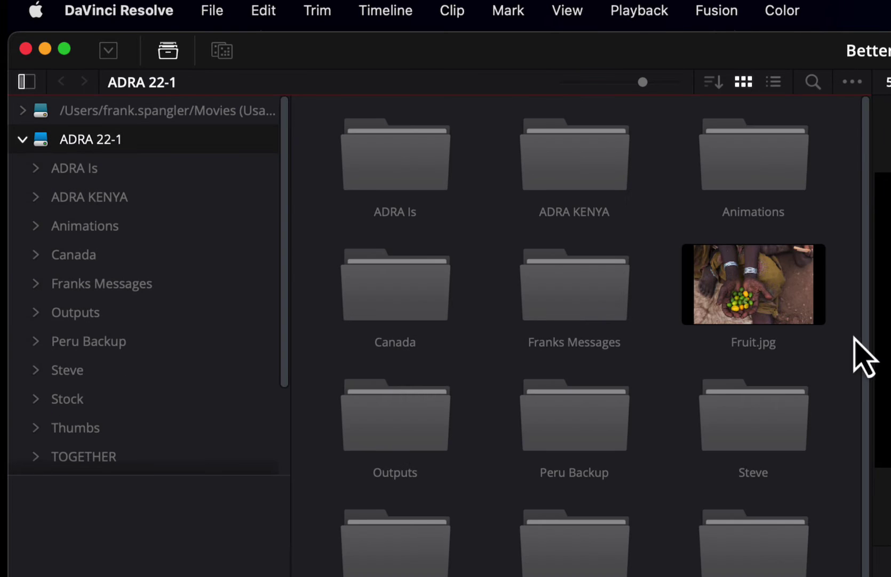
pyautogui.scroll(-1, 614, 384)
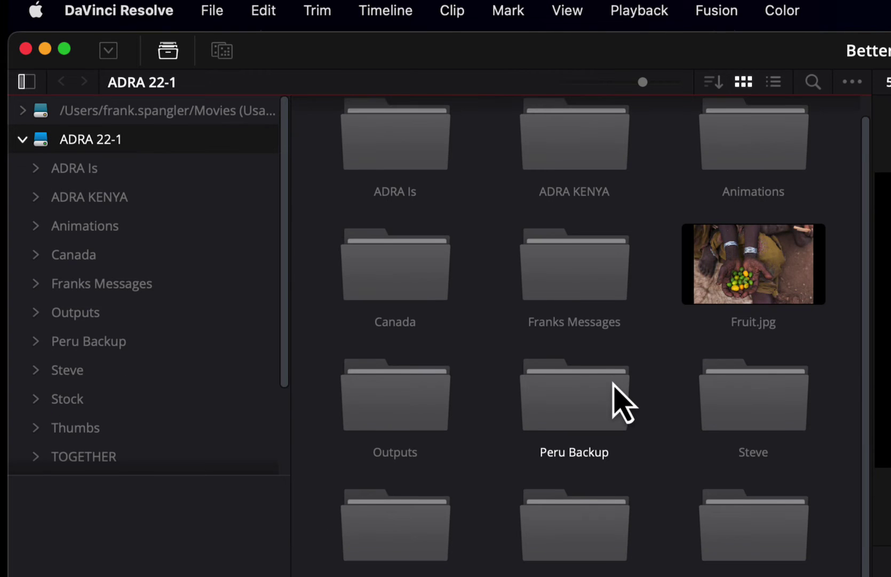
pyautogui.doubleClick(771, 545)
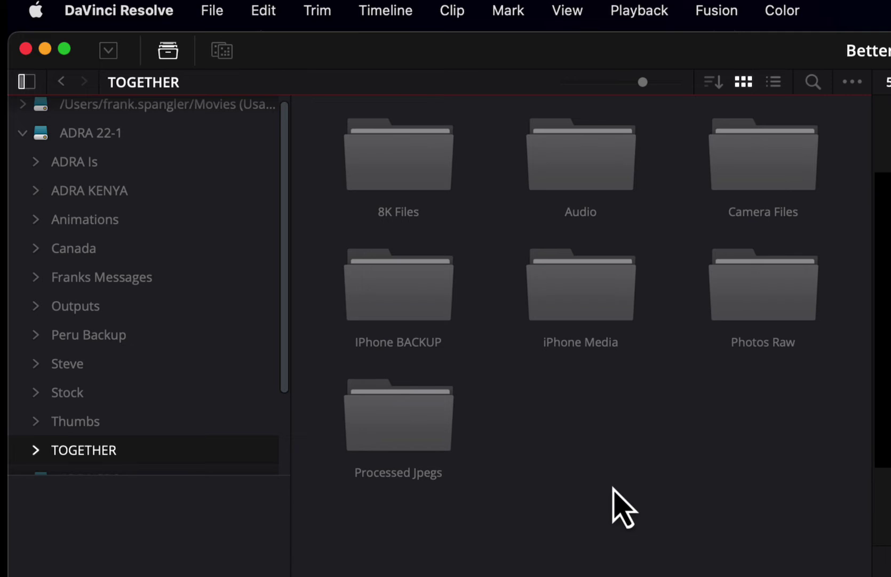
pyautogui.click(744, 179)
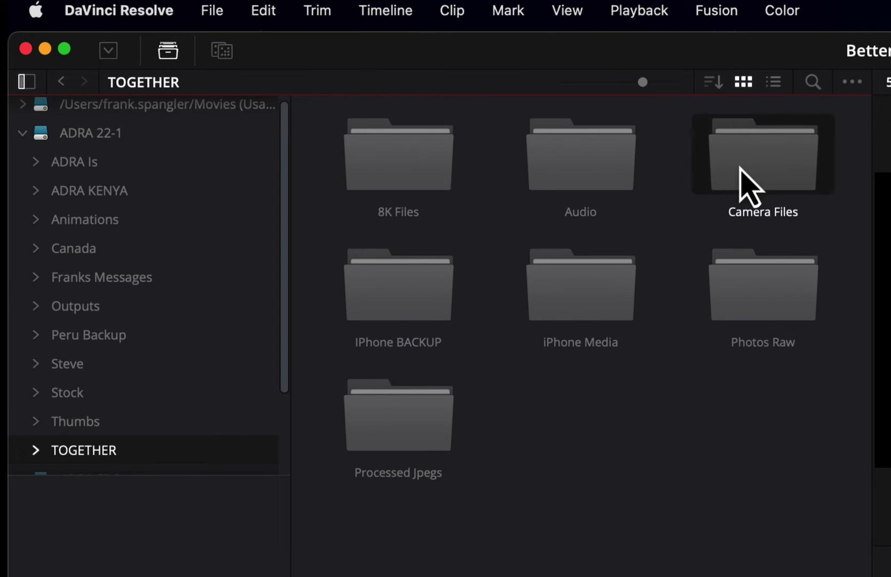
pyautogui.doubleClick(739, 172)
# Look through the clips in Camera Files and scrub through clip A001C541_221124AR in the viewer.
pyautogui.scroll(-3, 625, 283)
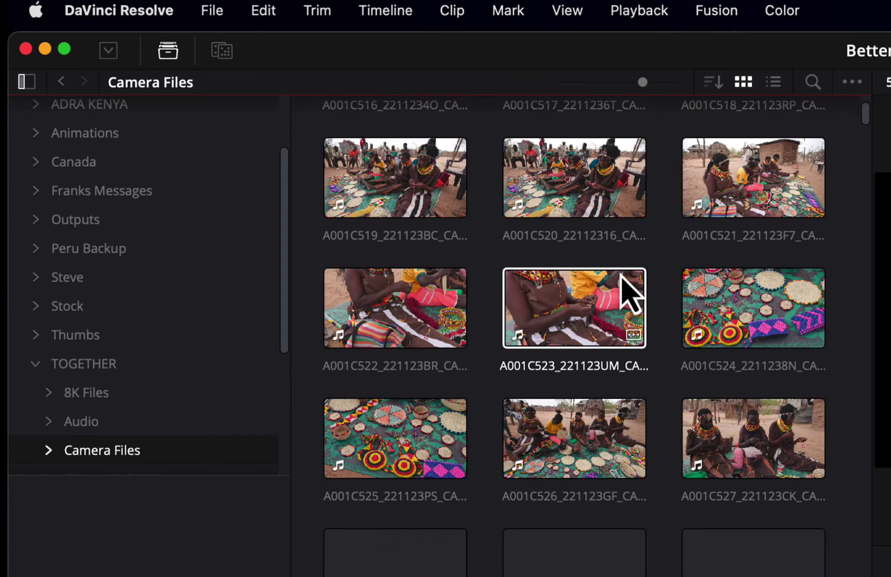
pyautogui.scroll(-5, 619, 269)
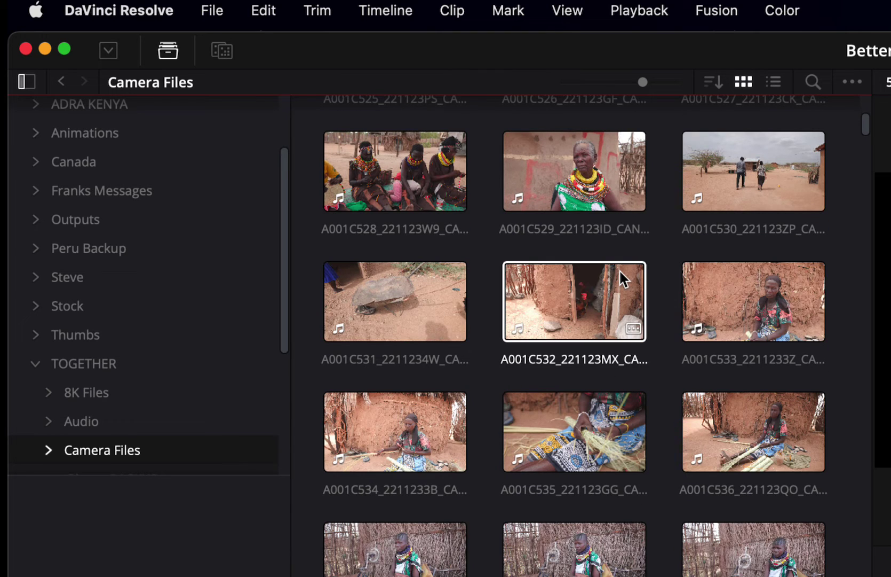
pyautogui.scroll(-4, 619, 269)
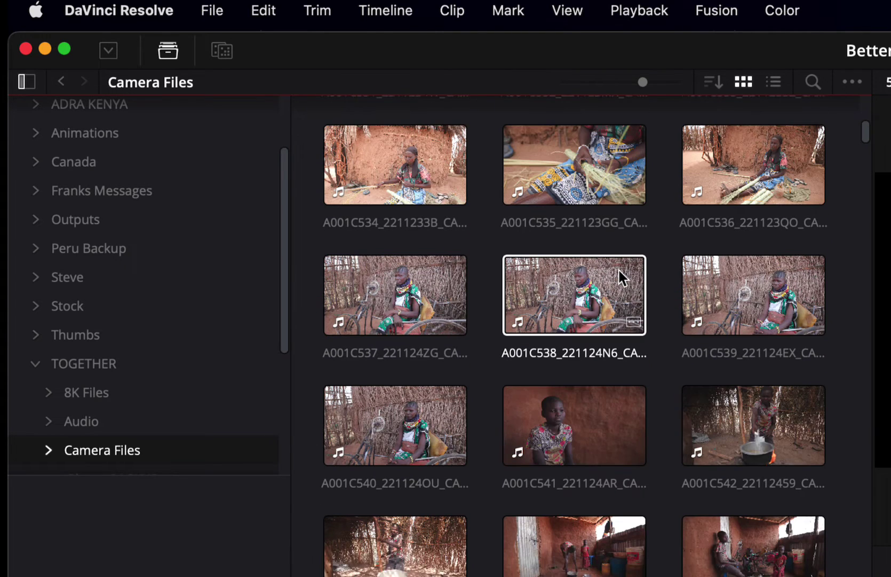
pyautogui.scroll(-1, 619, 268)
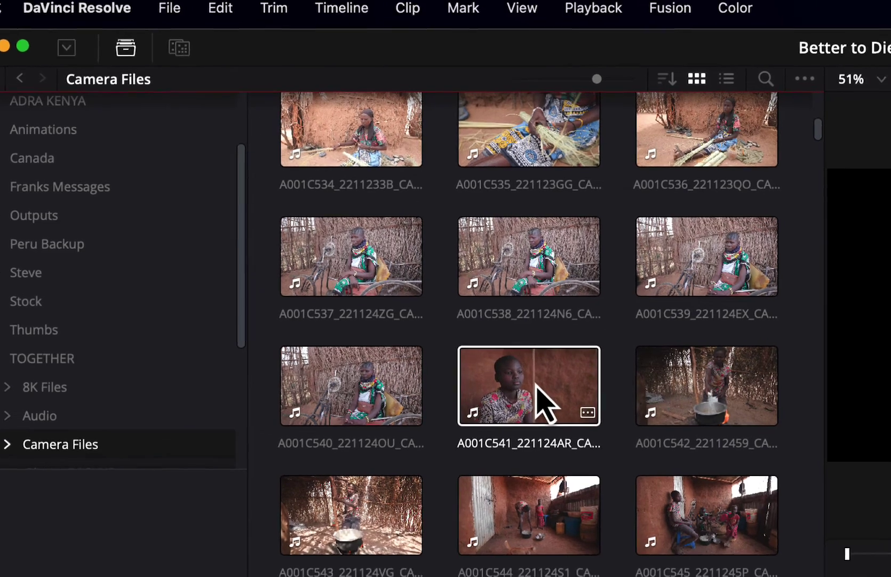
pyautogui.click(582, 394)
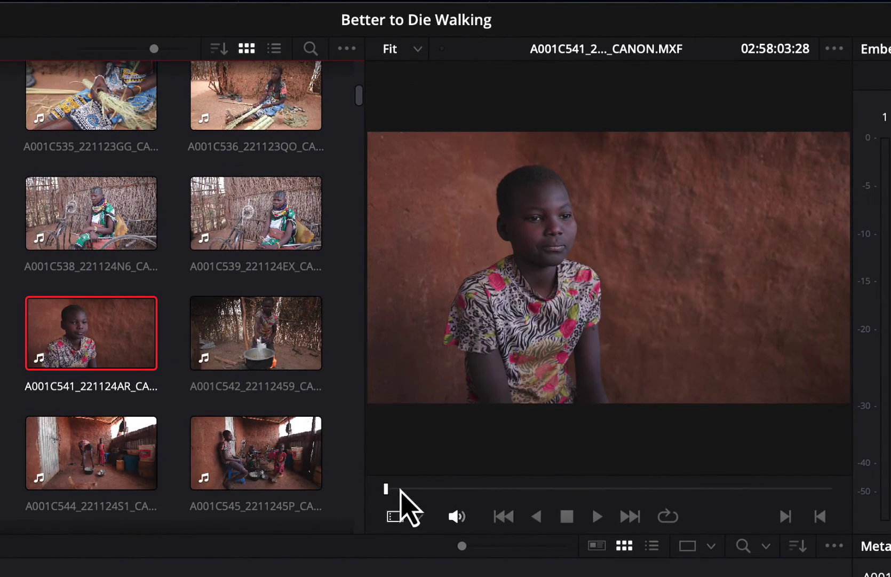
pyautogui.moveTo(385, 489); pyautogui.dragTo(541, 487)
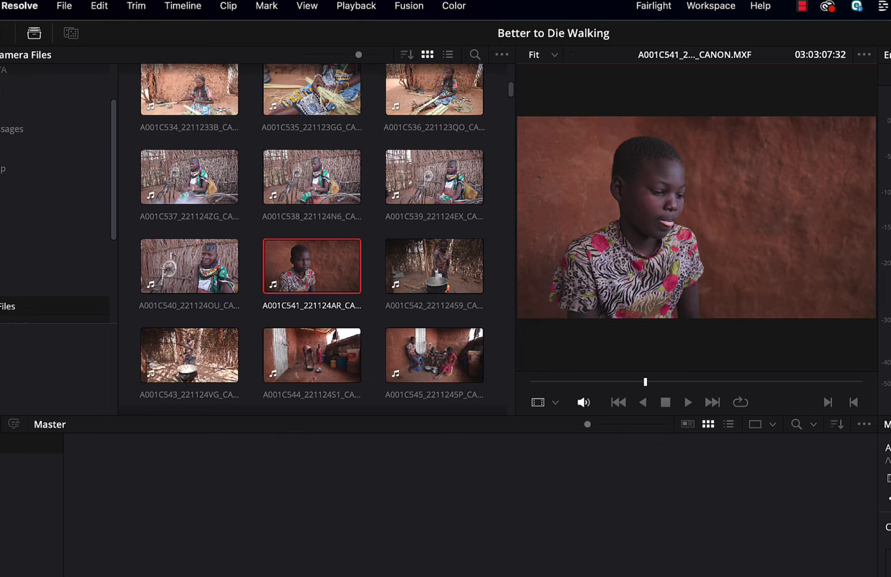
pyautogui.scroll(-5, 379, 214)
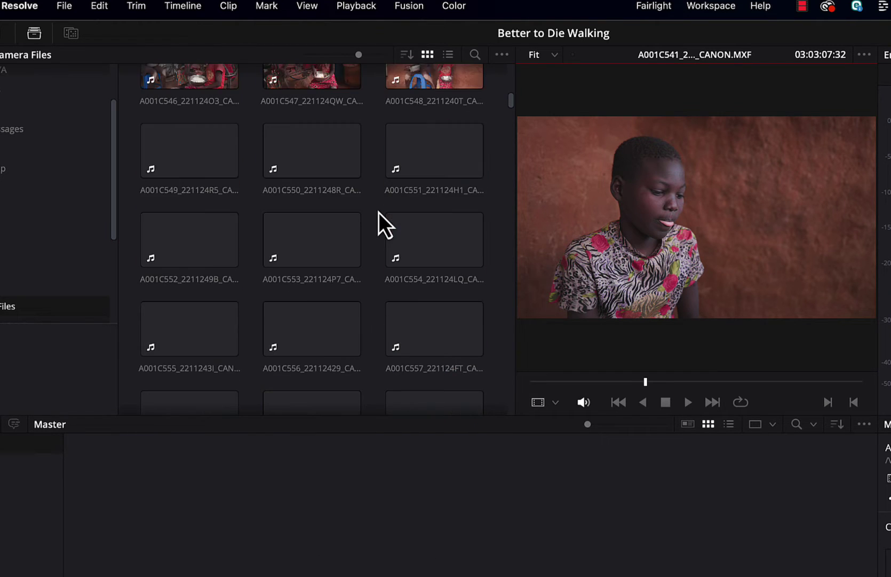
pyautogui.scroll(-2, 377, 208)
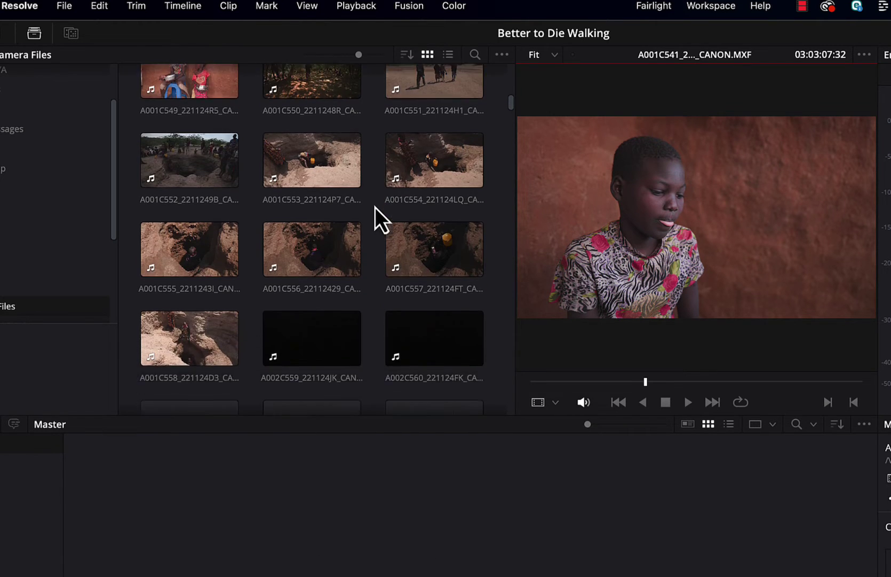
pyautogui.scroll(-10, 375, 207)
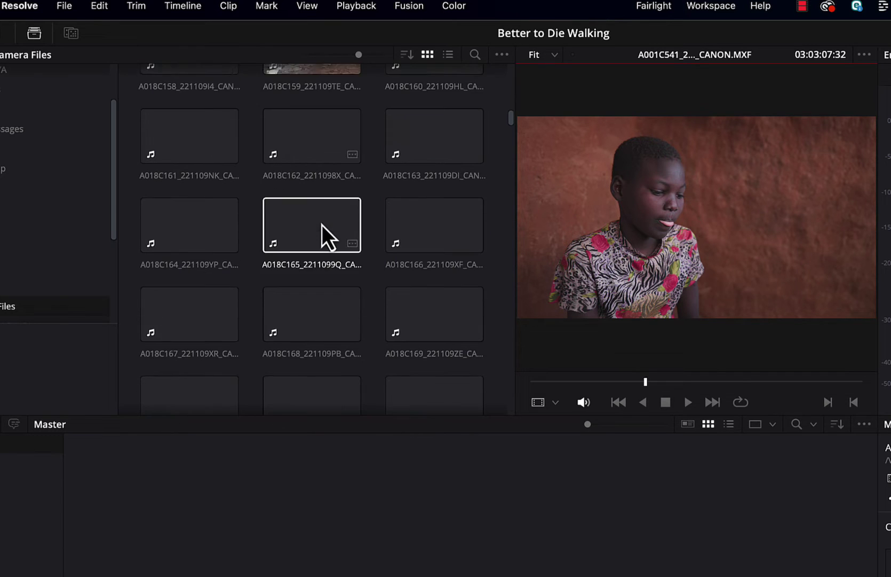
pyautogui.scroll(-1, 322, 224)
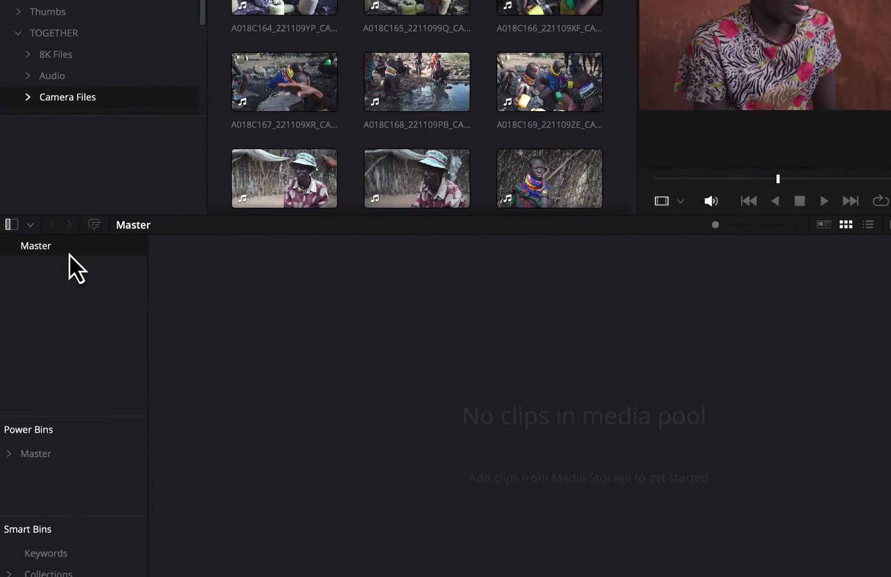
# Create a bin named Interviews inside the Master bin of the media pool.
pyautogui.rightClick(15, 393)
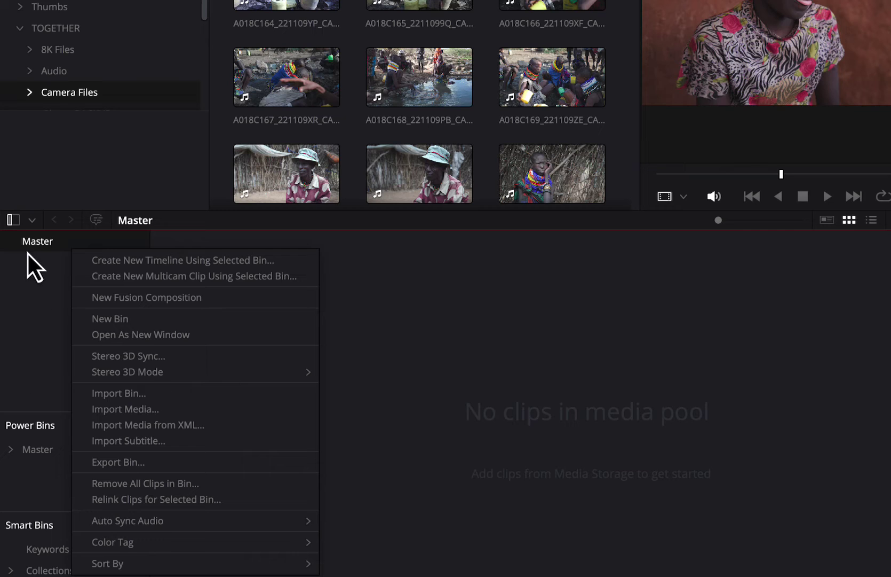
pyautogui.rightClick(24, 285)
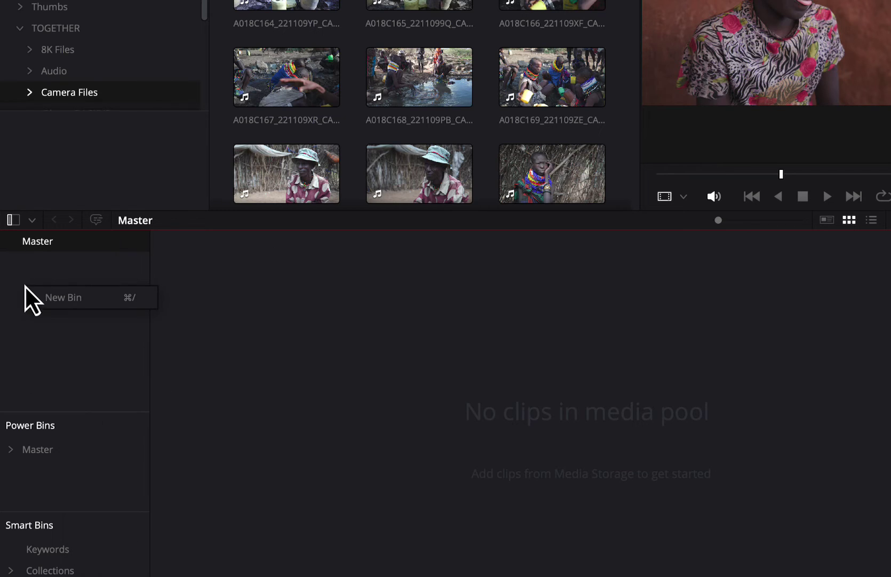
pyautogui.rightClick(37, 243)
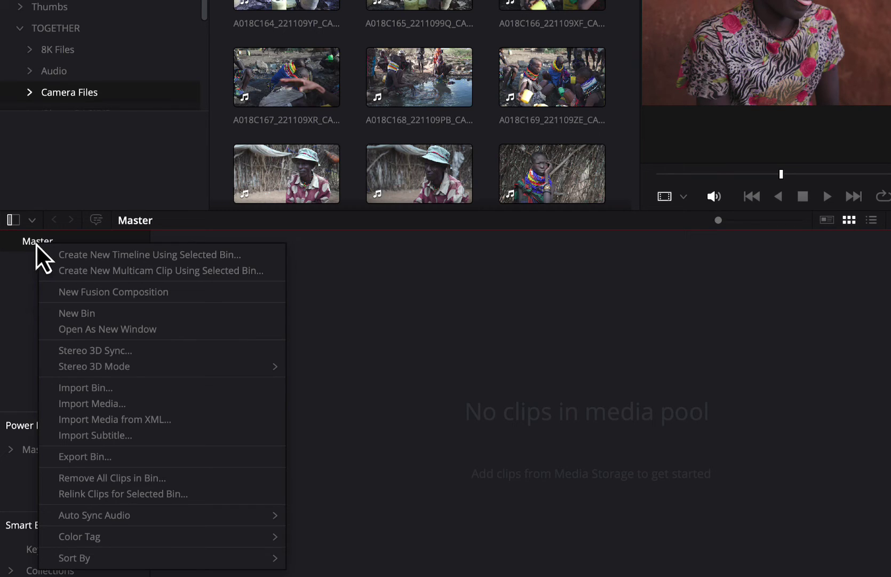
pyautogui.click(94, 313)
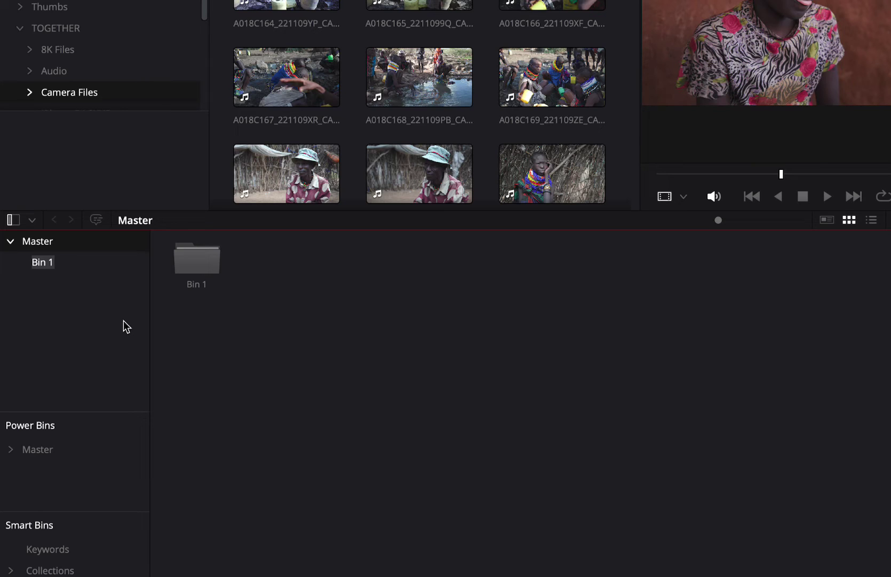
pyautogui.write('Interviews')
pyautogui.press('Return')
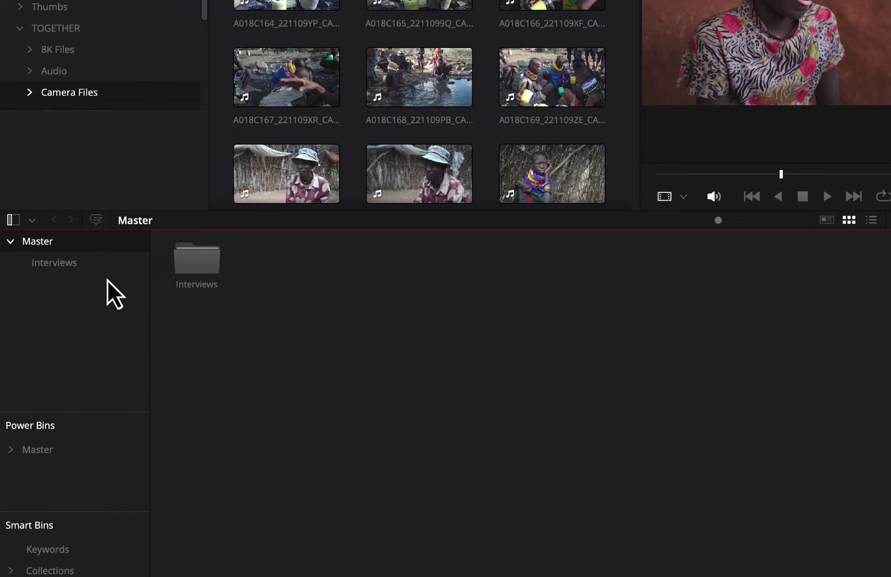
# Create a bin named Graphics inside the Master bin.
pyautogui.rightClick(48, 243)
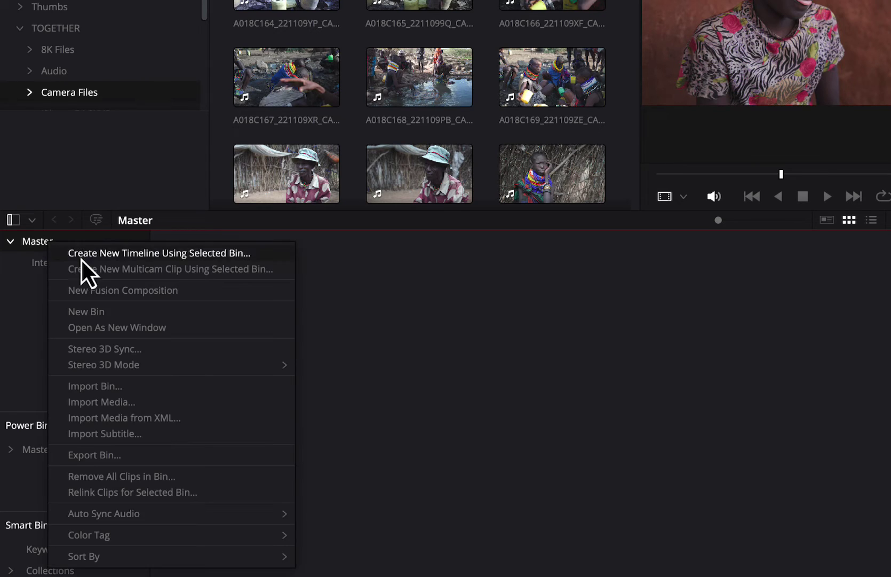
pyautogui.click(99, 312)
pyautogui.write('Graphics')
pyautogui.press('Return')
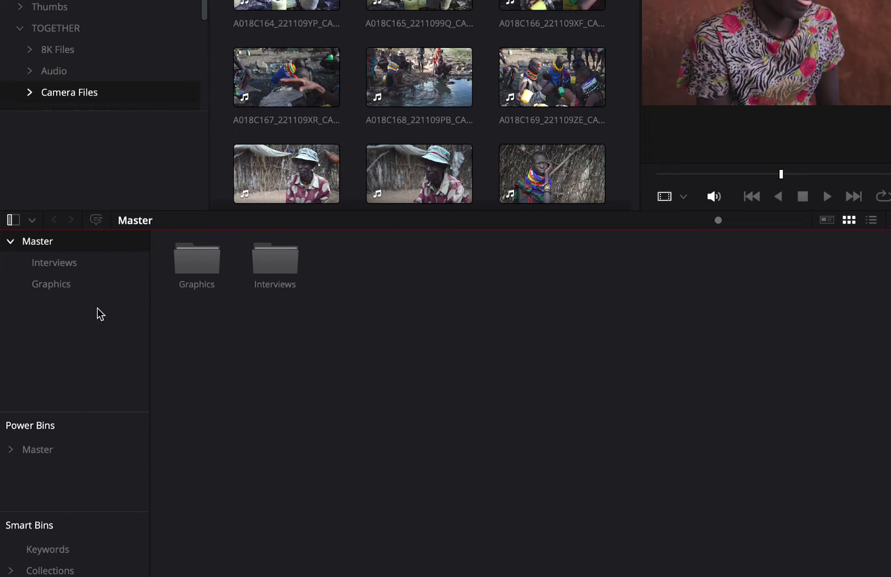
# Create a bin named Music inside the Master bin.
pyautogui.rightClick(97, 307)
pyautogui.click(91, 321)
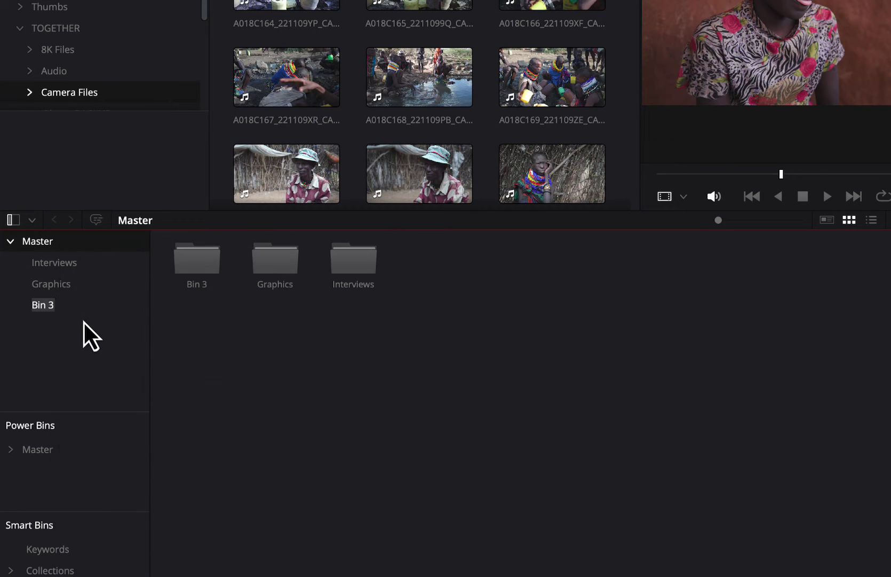
pyautogui.write('Music')
pyautogui.press('Return')
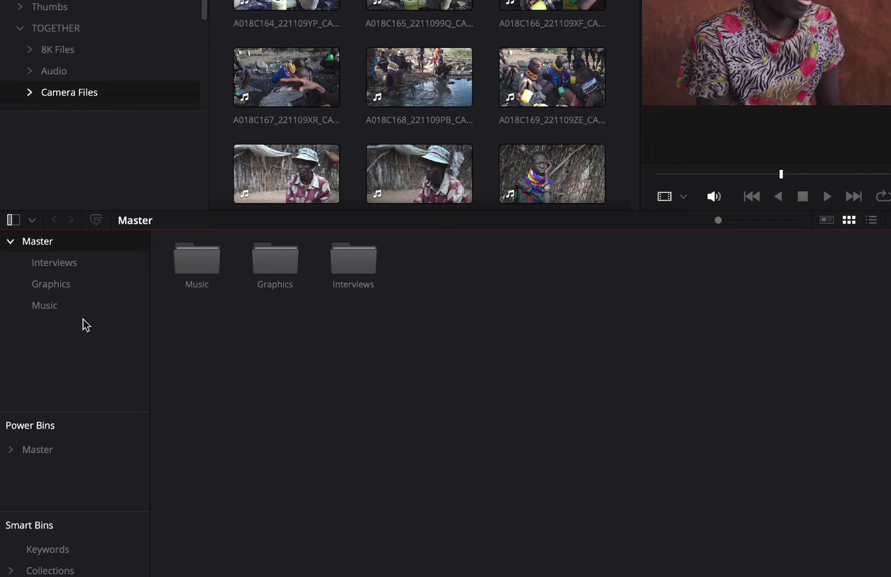
# Create a bin named B-roll inside the Master bin.
pyautogui.rightClick(51, 247)
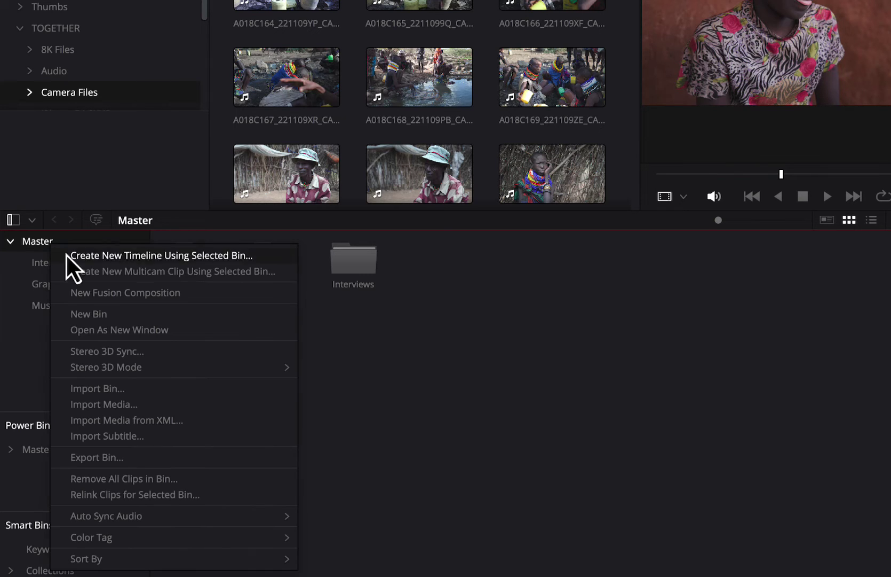
pyautogui.click(101, 317)
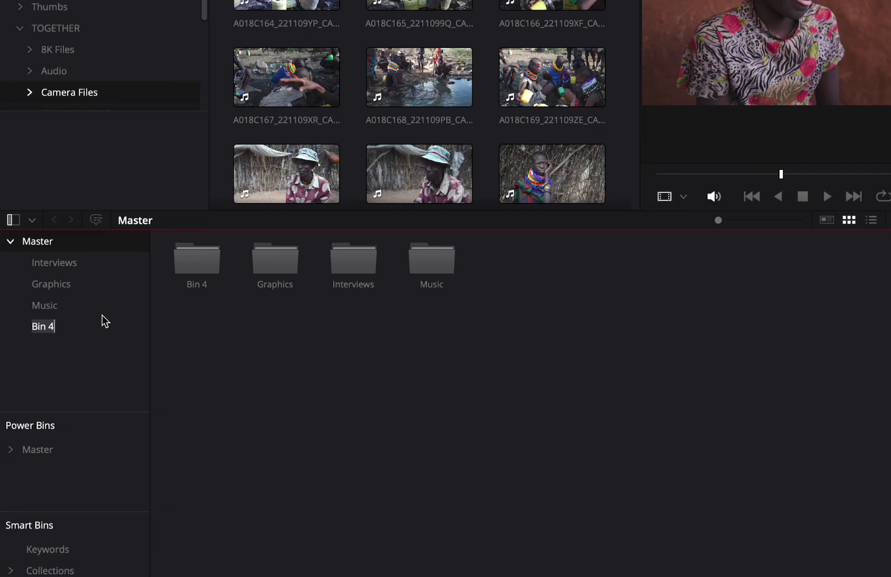
pyautogui.write('B-roll')
pyautogui.press('Return')
# Find the desert clips A022C377 and A022C378 in Camera Files and add both to the B-roll bin.
pyautogui.scroll(-10, 528, 8)
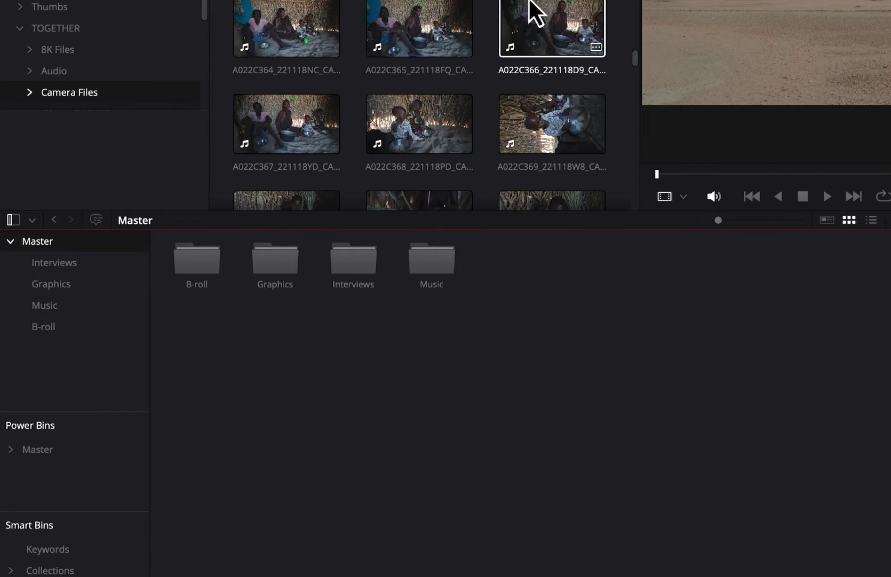
pyautogui.scroll(-5, 531, 3)
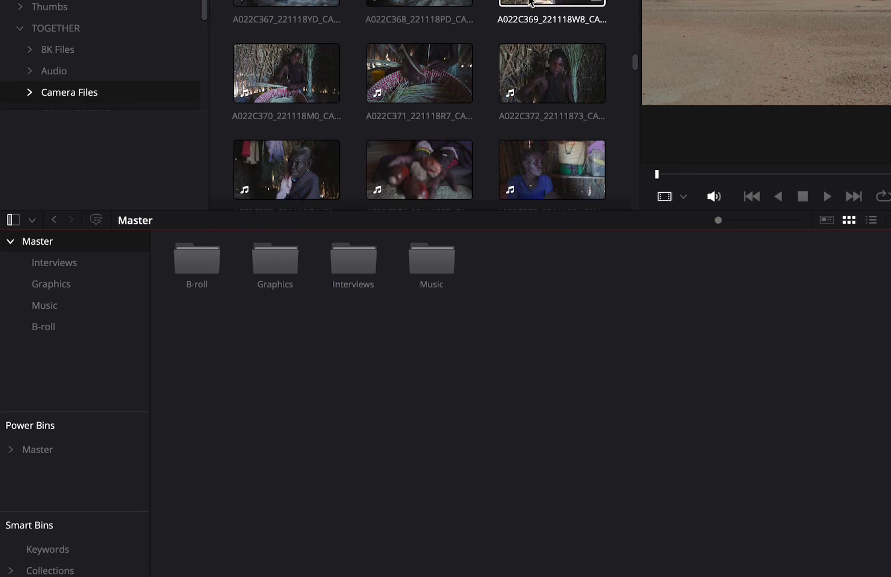
pyautogui.scroll(-5, 531, 3)
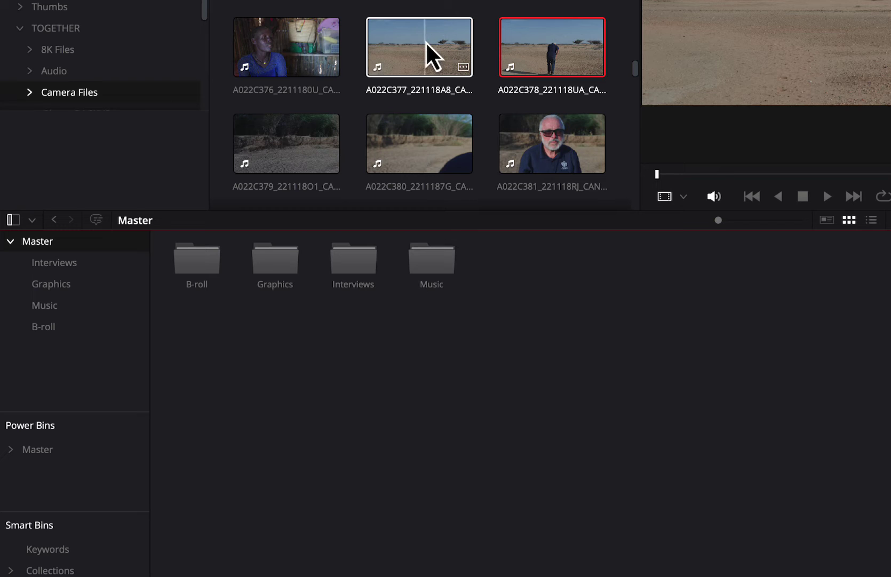
pyautogui.moveTo(426, 41); pyautogui.dragTo(193, 258)
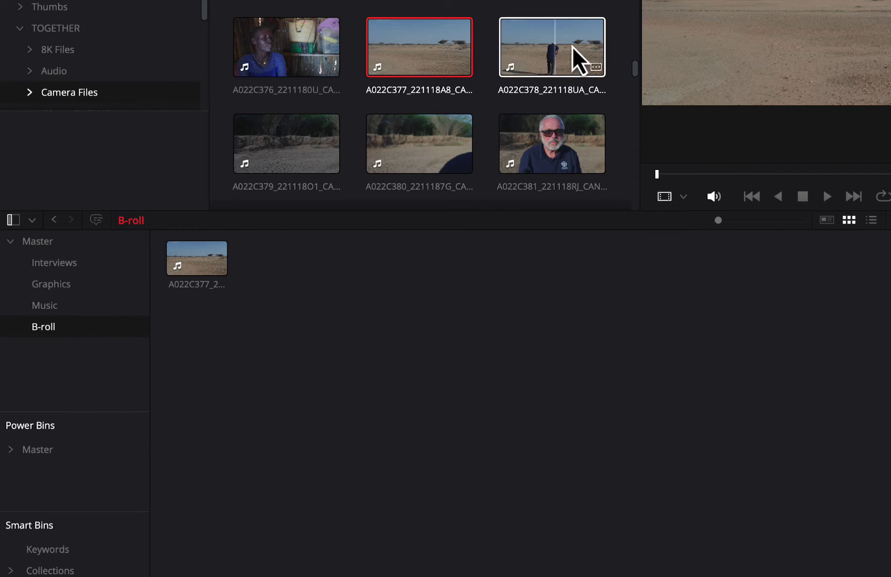
pyautogui.moveTo(572, 45); pyautogui.dragTo(426, 310)
# Add the Camera Files clips A024C435, A024C453 and A024C456 to the B-roll bin.
pyautogui.scroll(-5, 440, 126)
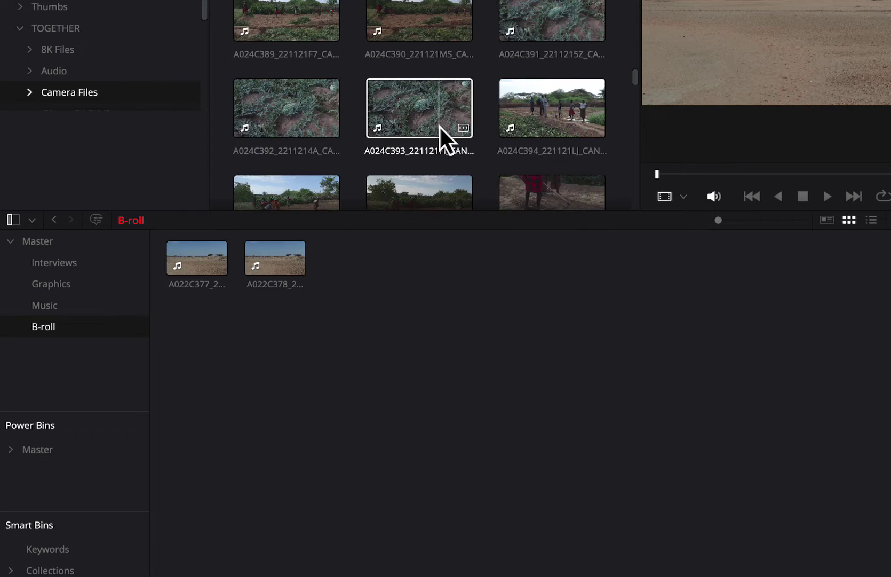
pyautogui.scroll(-10, 439, 126)
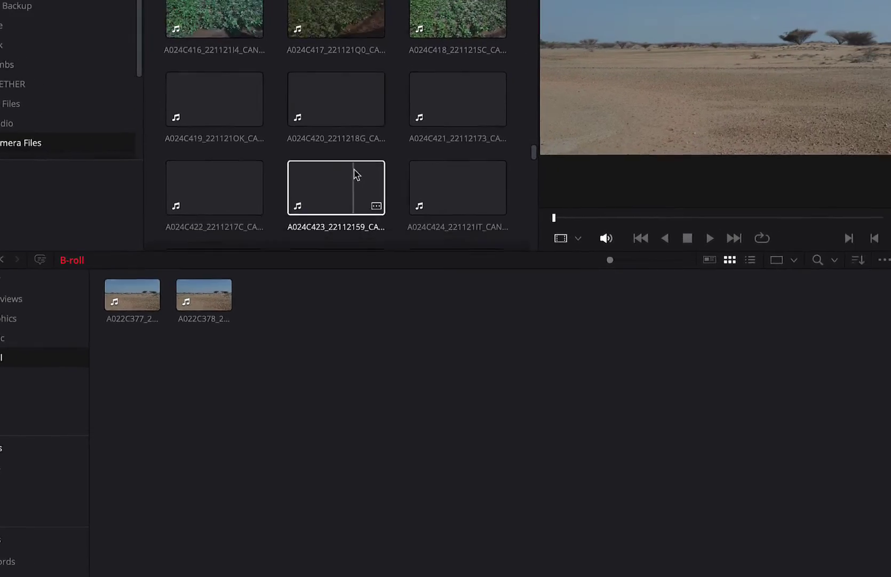
pyautogui.scroll(-6, 235, 107)
pyautogui.click(235, 33)
pyautogui.moveTo(234, 34); pyautogui.dragTo(184, 368)
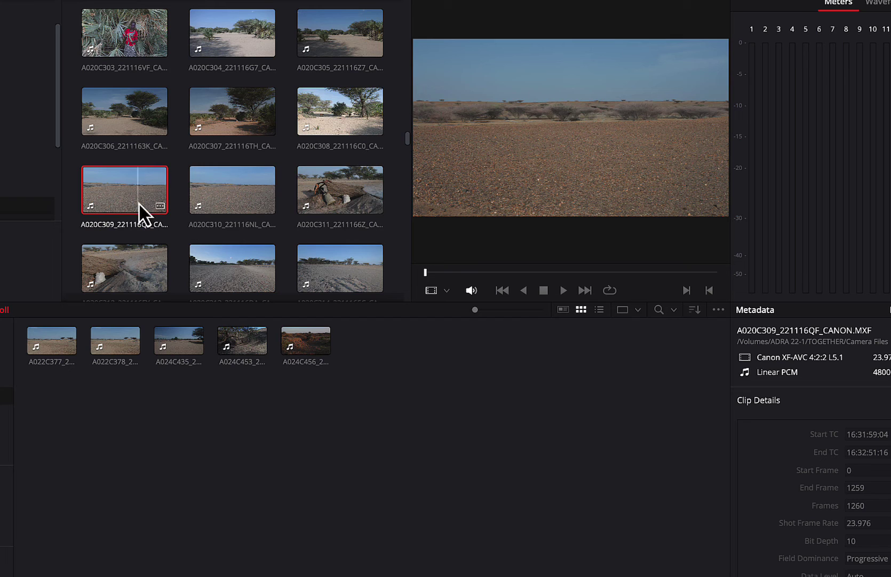
# Add the Camera Files clips A020C309, A020C310, A020C312 through A020C316 and A021C317 to the B-roll bin.
pyautogui.press('super')
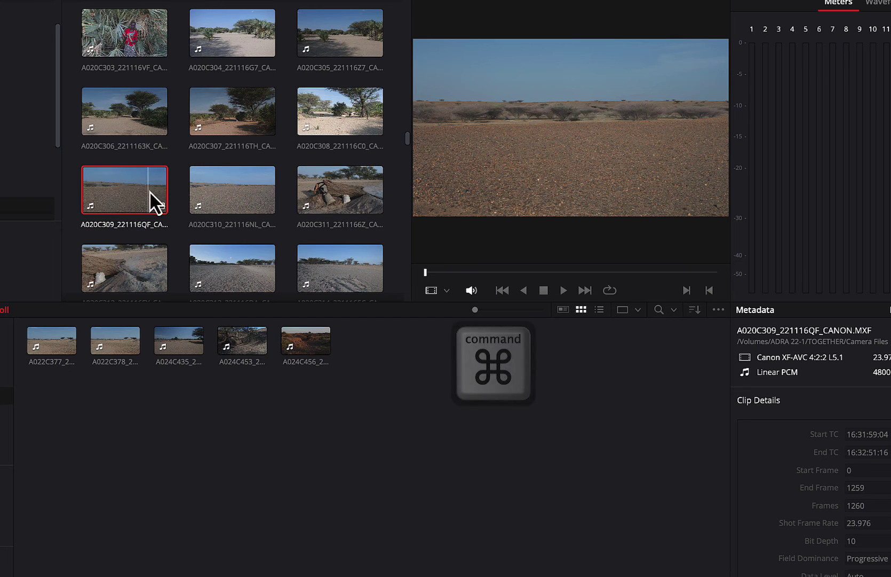
pyautogui.keyDown('super'); pyautogui.click(225, 194); pyautogui.keyUp('super')
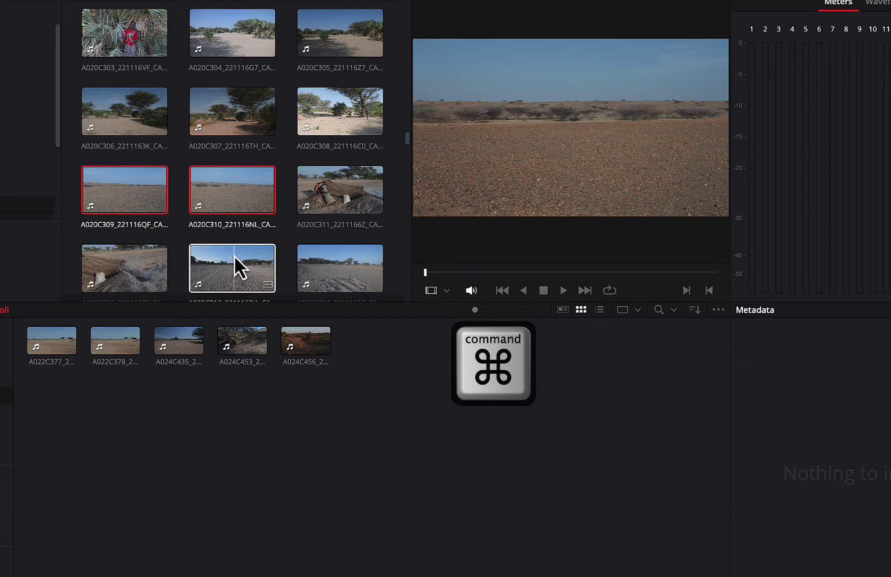
pyautogui.keyDown('super'); pyautogui.click(142, 280); pyautogui.keyUp('super')
pyautogui.keyDown('super'); pyautogui.click(217, 277); pyautogui.keyUp('super')
pyautogui.keyDown('super'); pyautogui.click(326, 273); pyautogui.keyUp('super')
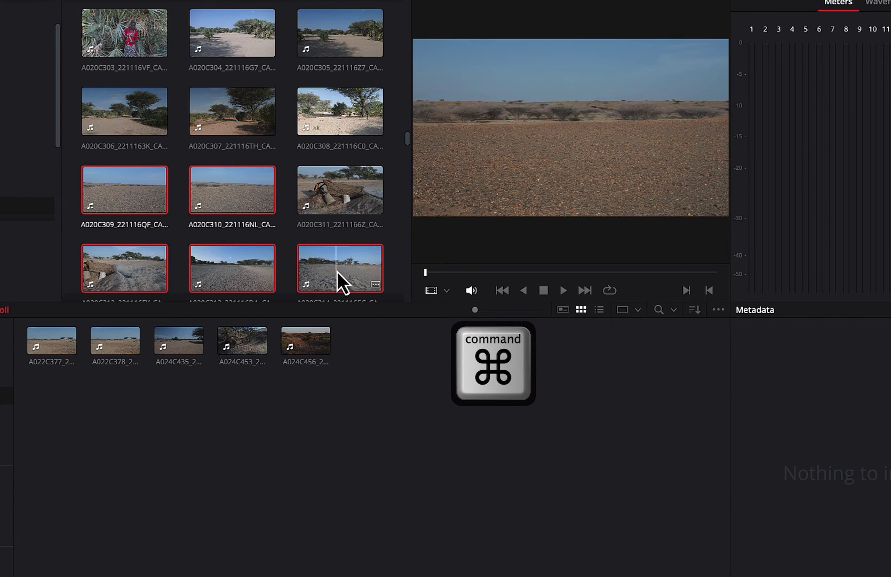
pyautogui.scroll(-3, 407, 141)
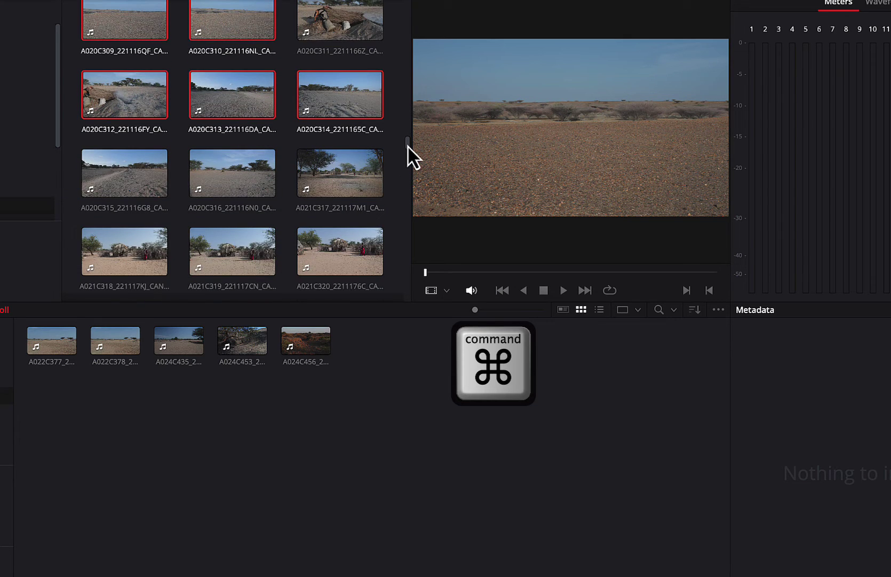
pyautogui.scroll(-2, 408, 148)
pyautogui.keyDown('super'); pyautogui.click(135, 91); pyautogui.keyUp('super')
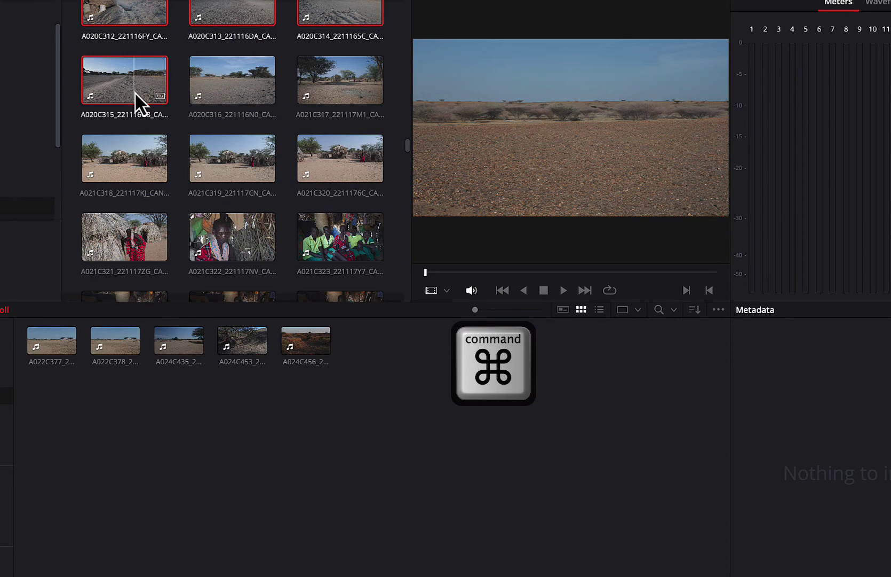
pyautogui.keyDown('super'); pyautogui.click(249, 91); pyautogui.keyUp('super')
pyautogui.keyDown('super'); pyautogui.click(344, 80); pyautogui.keyUp('super')
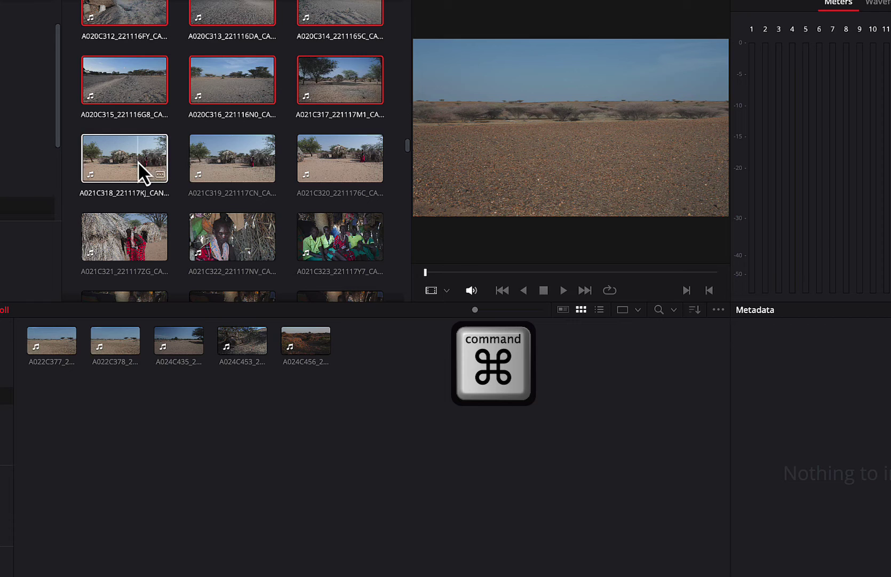
pyautogui.moveTo(344, 81); pyautogui.dragTo(389, 423)
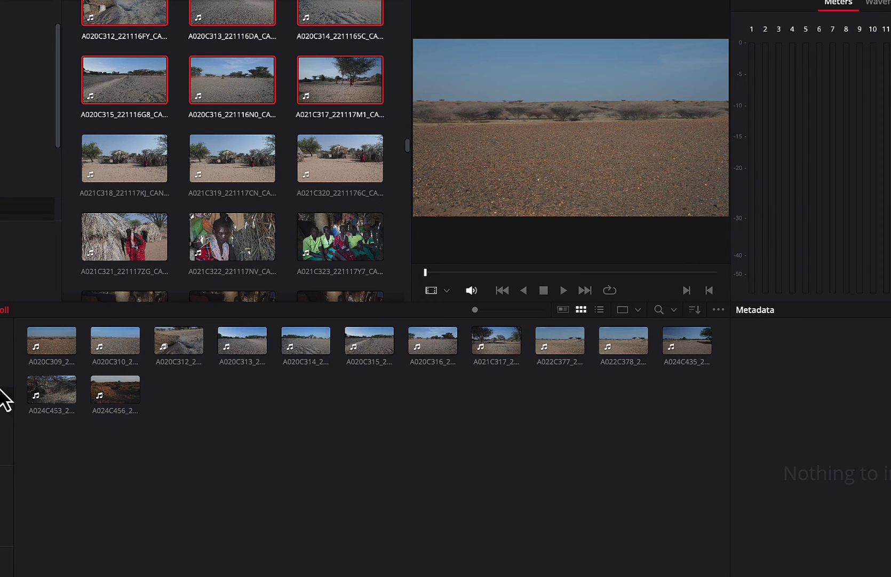
# Add the hut clips A021C318 through A021C321 from Camera Files to the B-roll bin.
pyautogui.click(124, 158)
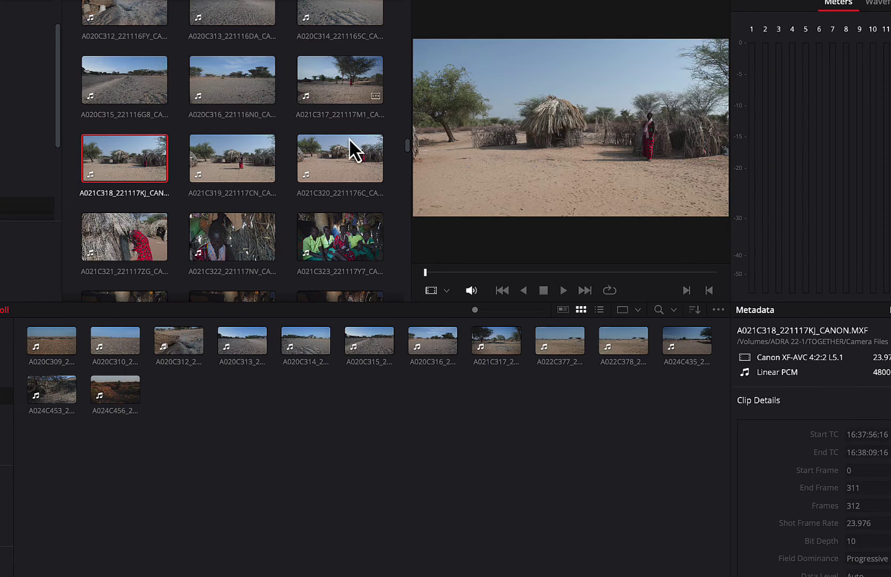
pyautogui.keyDown('shift'); pyautogui.click(150, 239); pyautogui.keyUp('shift')
pyautogui.moveTo(134, 239); pyautogui.dragTo(307, 410)
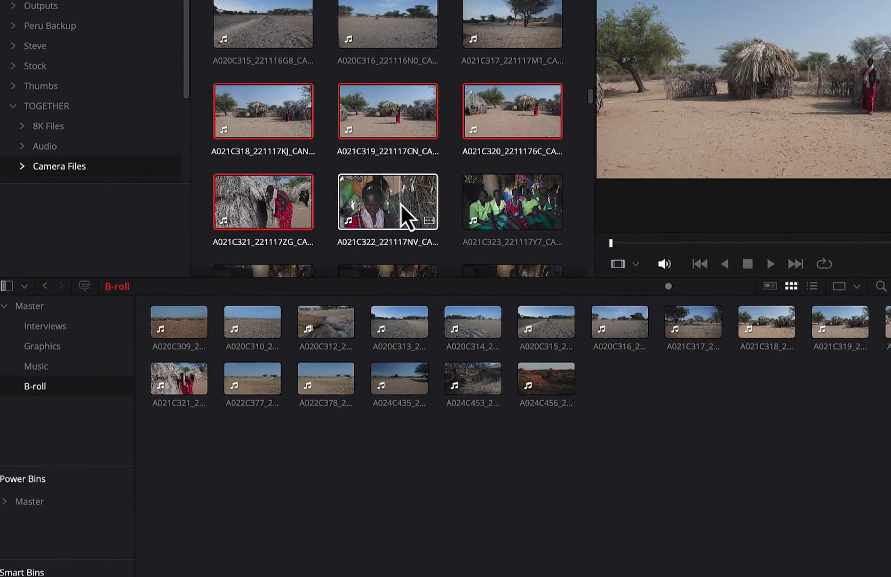
# Add clip A021C322 to the Interviews bin and clip A021C323 to the B-roll bin.
pyautogui.click(64, 327)
pyautogui.moveTo(391, 198); pyautogui.dragTo(427, 381)
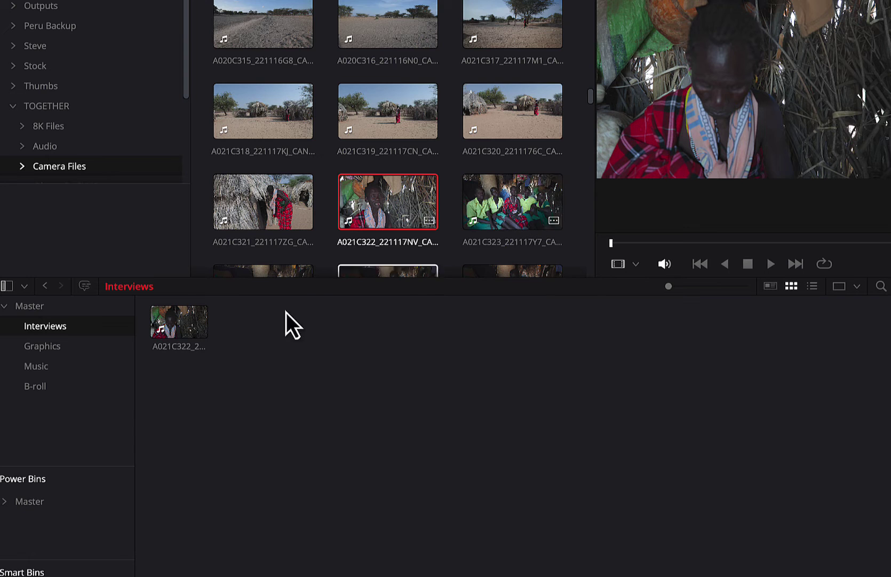
pyautogui.click(43, 390)
pyautogui.moveTo(493, 222); pyautogui.dragTo(563, 404)
# Add the continuous range of Camera Files clips from A021C324 through A021C345 to the B-roll bin.
pyautogui.scroll(-2, 489, 254)
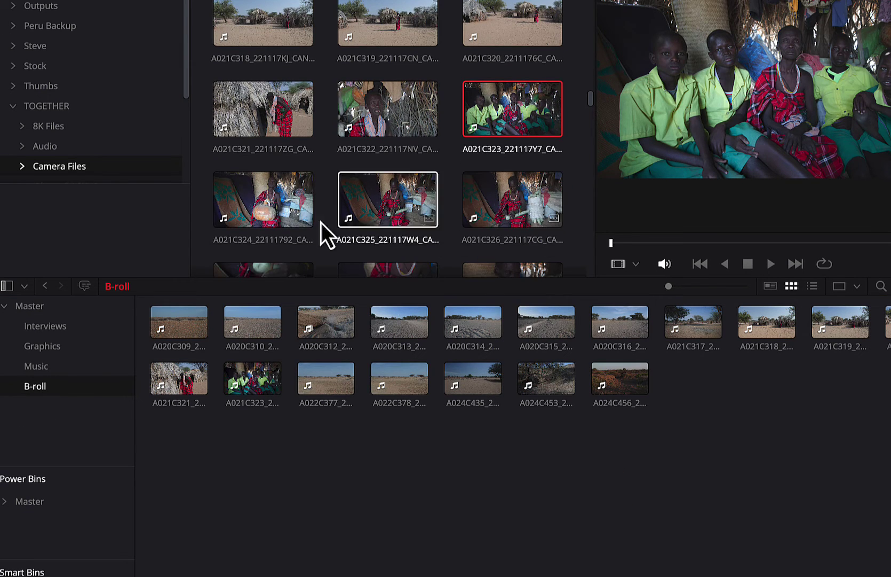
pyautogui.click(255, 222)
pyautogui.scroll(-4, 297, 213)
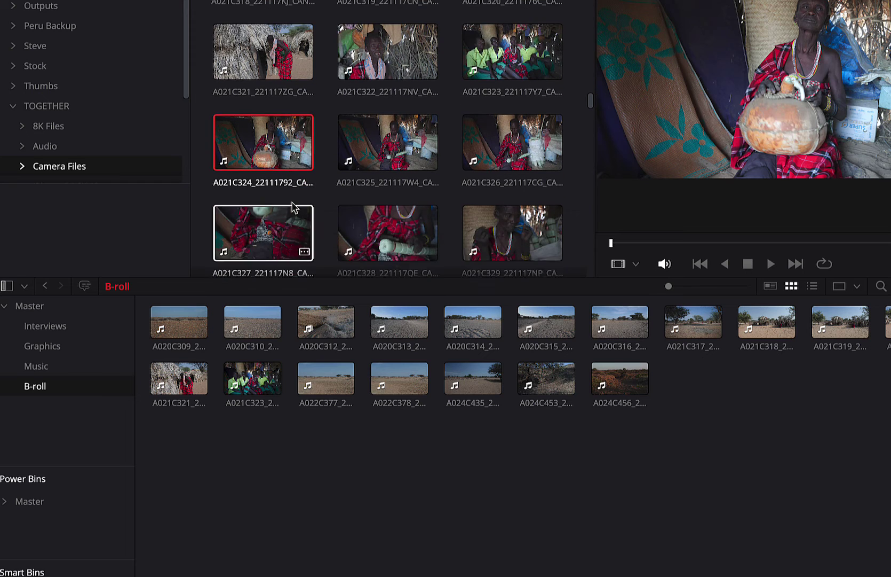
pyautogui.scroll(-5, 293, 207)
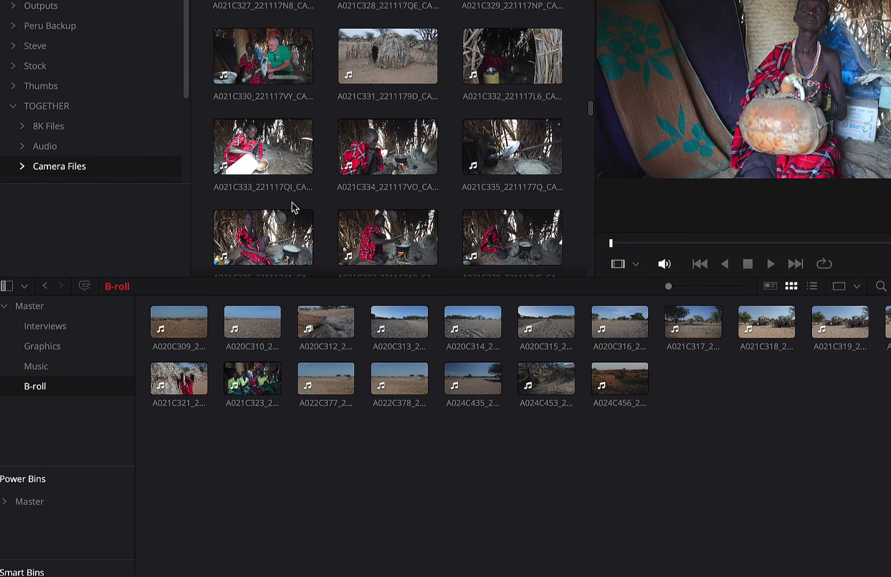
pyautogui.scroll(-4, 292, 207)
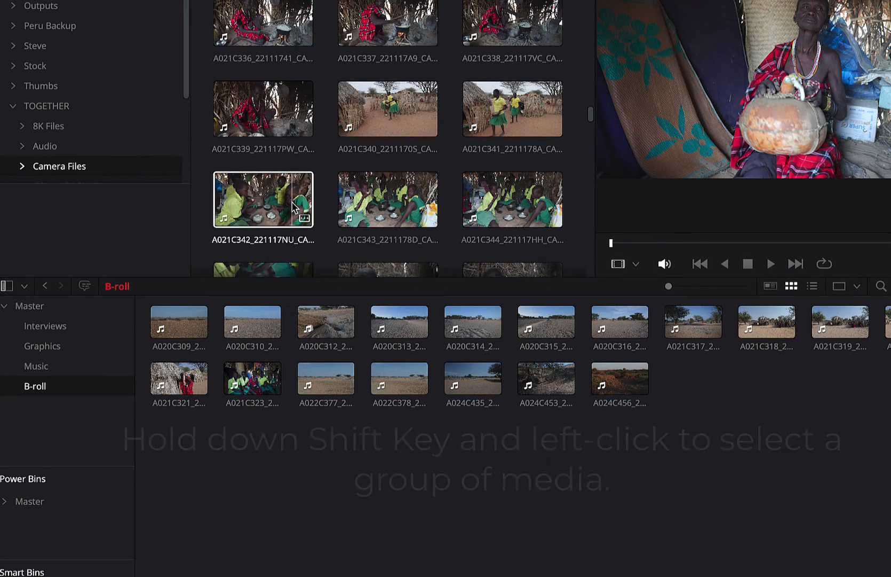
pyautogui.scroll(-3, 293, 207)
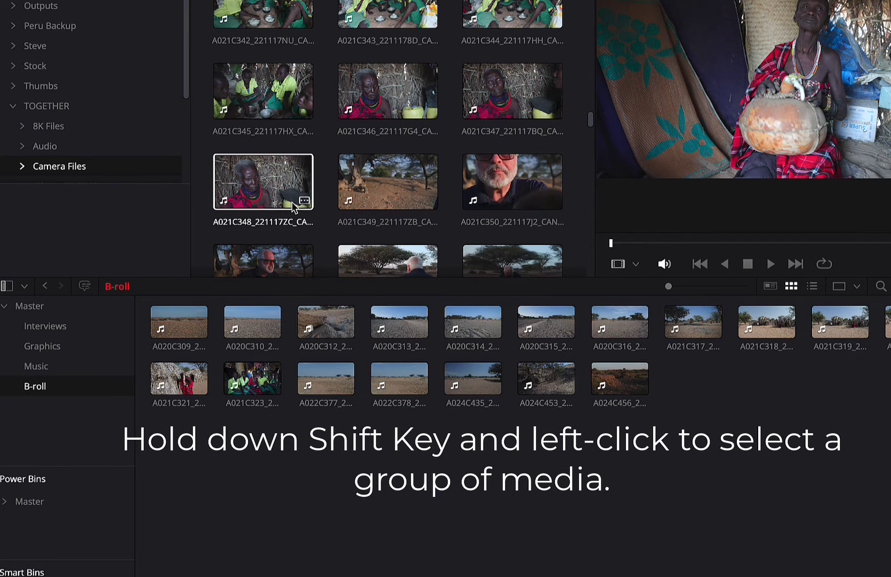
pyautogui.keyDown('shift'); pyautogui.click(279, 102); pyautogui.keyUp('shift')
pyautogui.moveTo(278, 101); pyautogui.dragTo(769, 548)
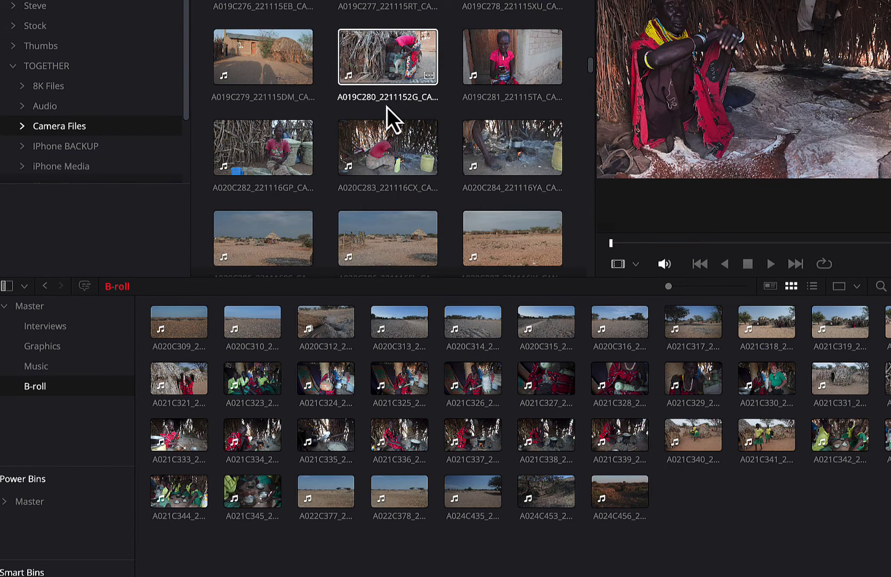
# Open the iPhone Media folder inside TOGETHER and look through its MOV clips.
pyautogui.scroll(-2, 390, 112)
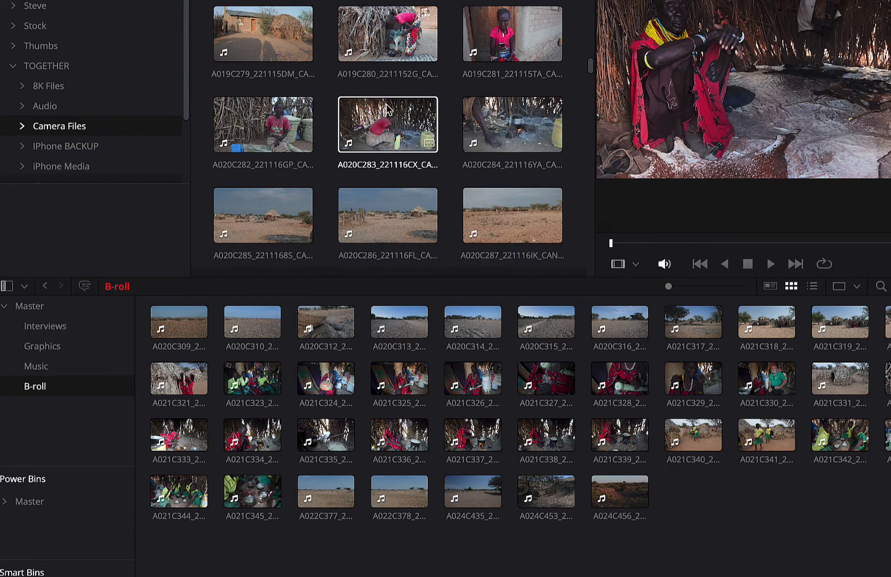
pyautogui.scroll(-1, 388, 108)
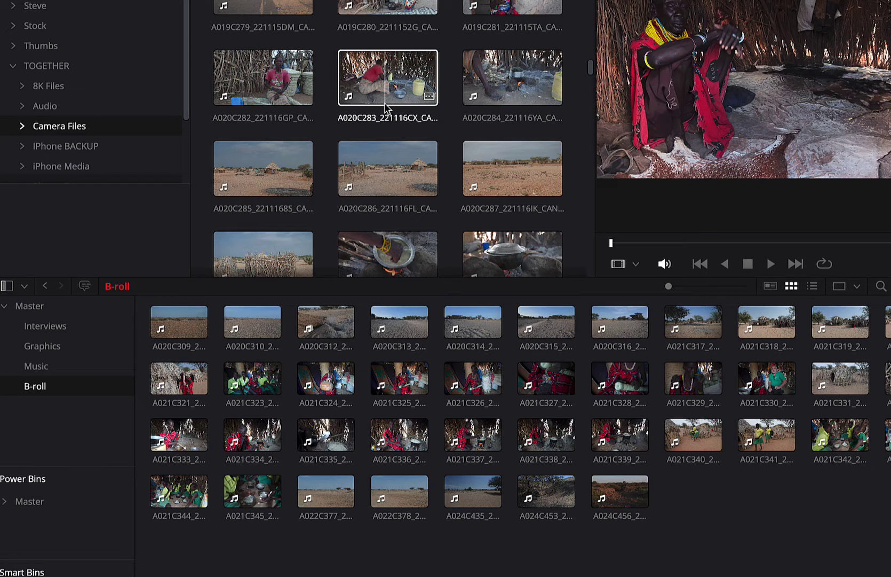
pyautogui.scroll(3, 83, 127)
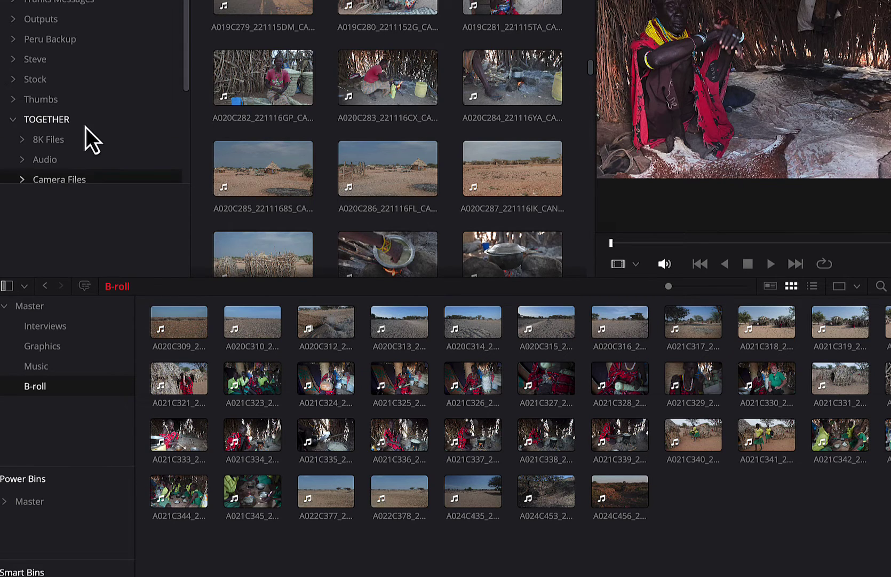
pyautogui.click(56, 122)
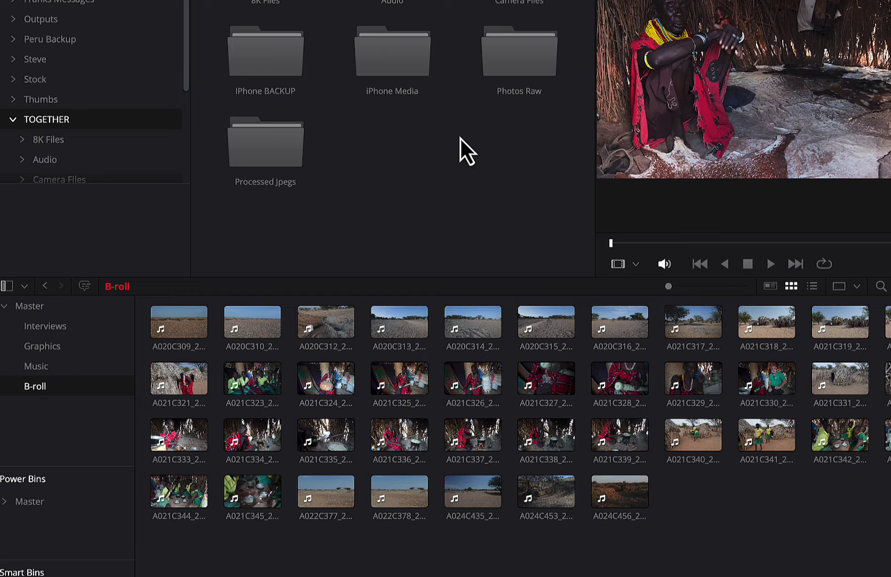
pyautogui.doubleClick(393, 60)
pyautogui.scroll(-10, 414, 110)
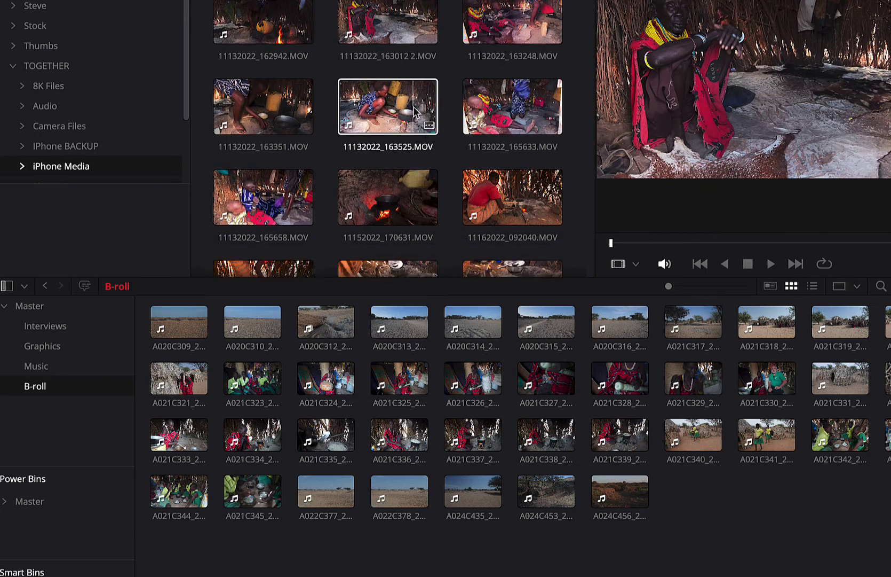
pyautogui.scroll(-10, 415, 110)
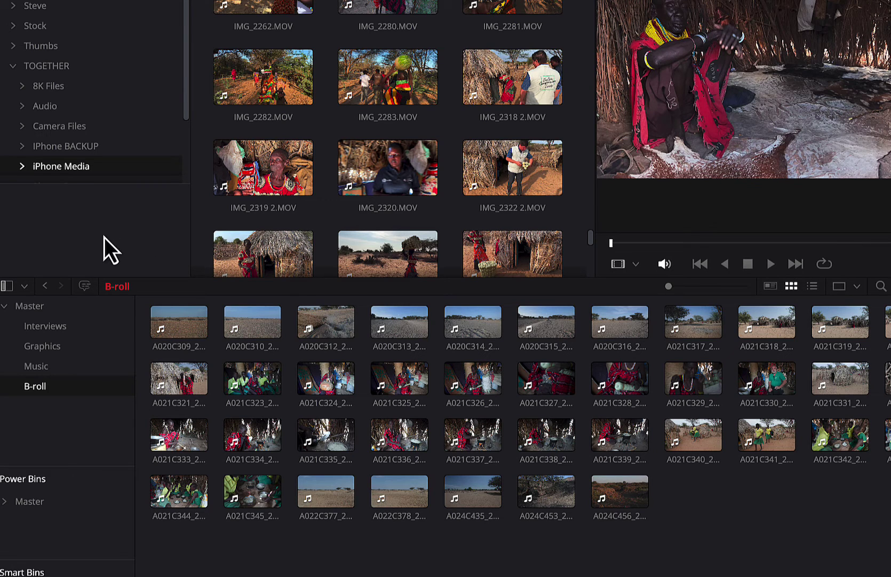
# Create a bin named IPhone Shot inside the Master bin and open it.
pyautogui.rightClick(39, 308)
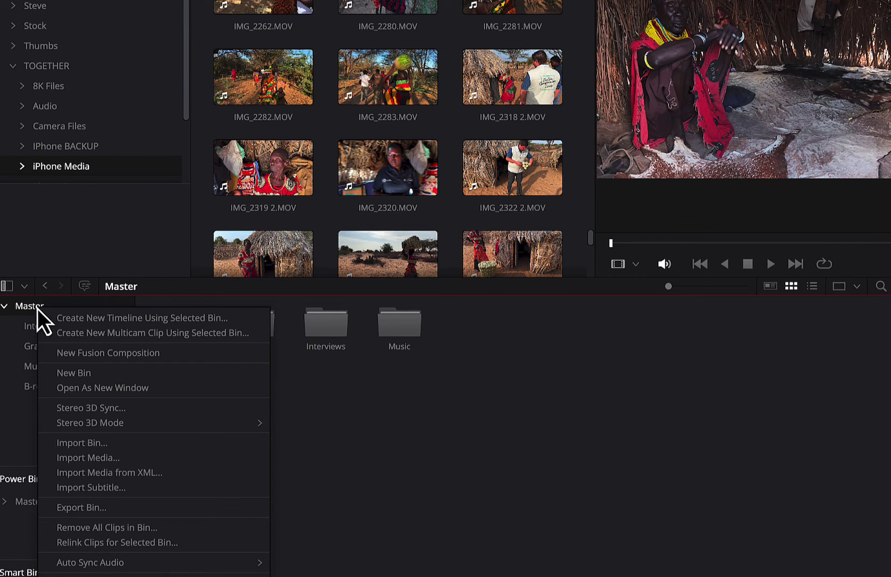
pyautogui.click(94, 372)
pyautogui.press('BackSpace')
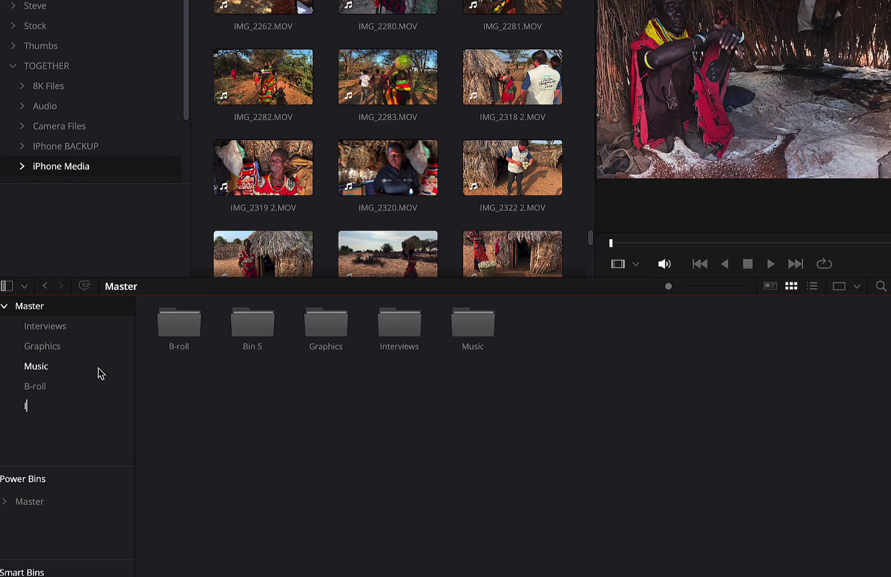
pyautogui.write('IPhone Shot')
pyautogui.press('Return')
pyautogui.click(58, 409)
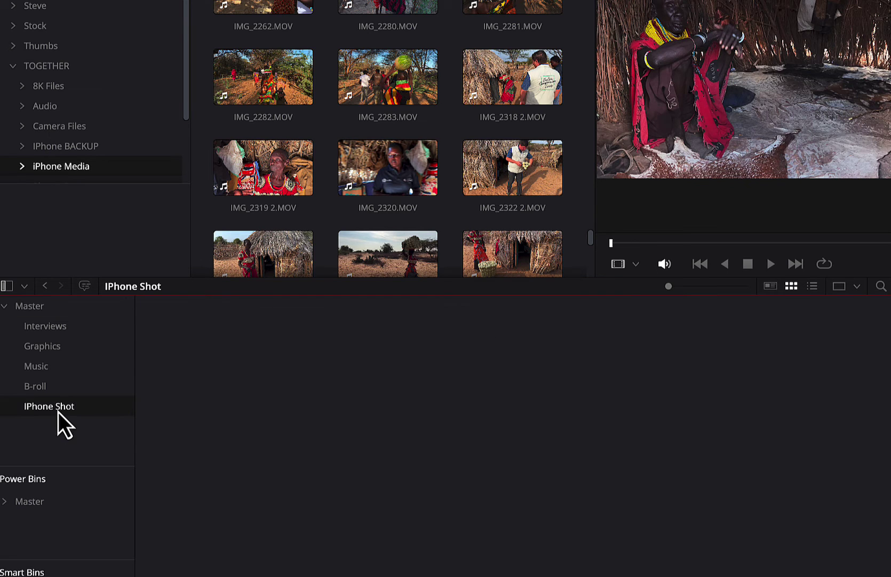
# Add a range of iPhone Media clips ending with IMG_2325 2.MOV to the IPhone Shot bin.
pyautogui.scroll(-3, 495, 98)
pyautogui.keyDown('shift'); pyautogui.click(507, 98); pyautogui.keyUp('shift')
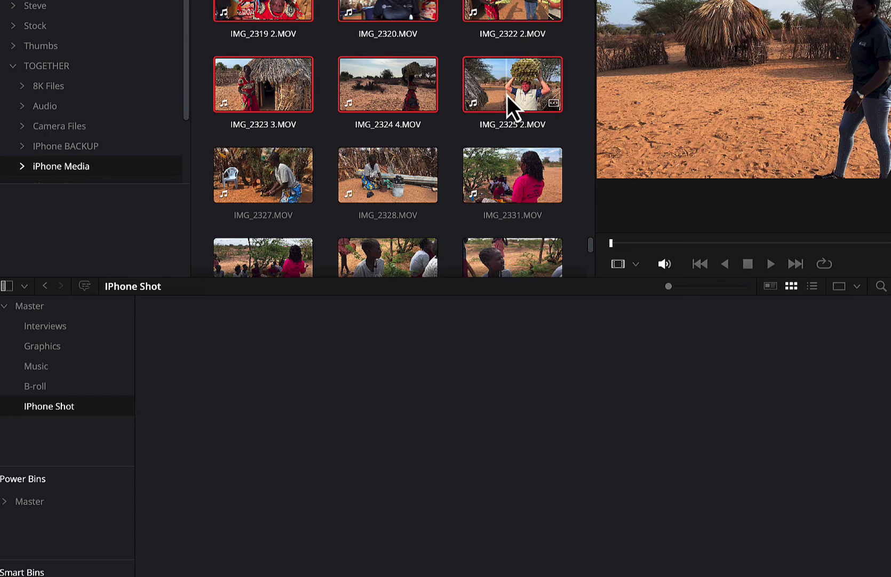
pyautogui.moveTo(507, 95); pyautogui.dragTo(540, 411)
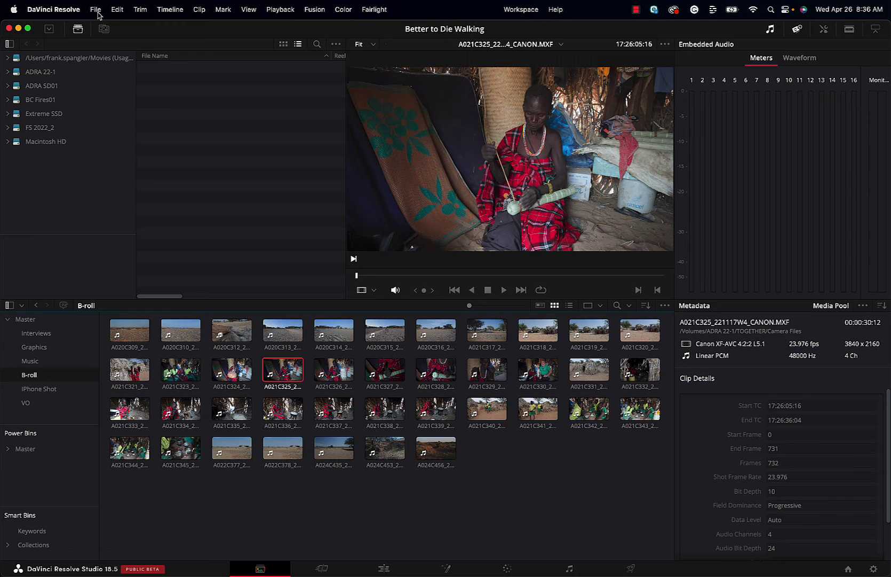
# Open Media Management and set it to handle the entire project.
pyautogui.click(96, 9)
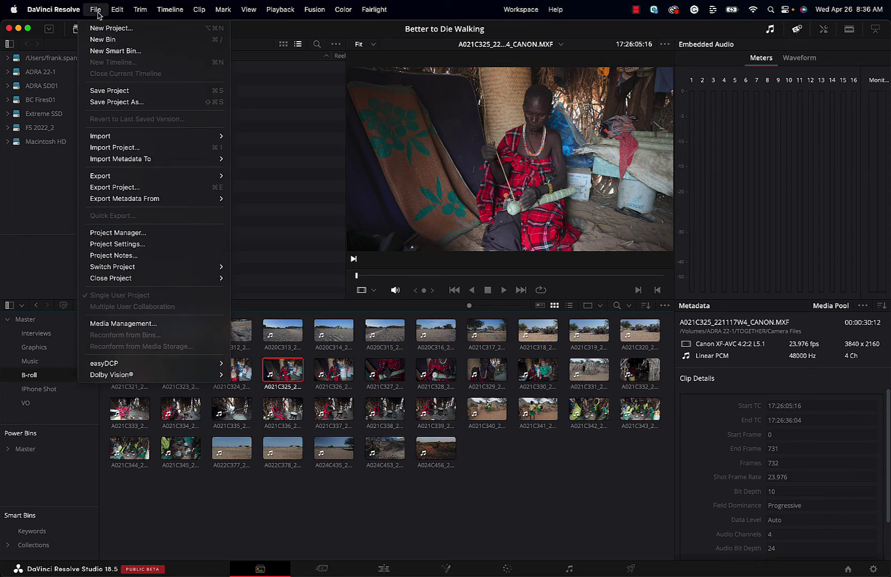
pyautogui.moveTo(132, 267)
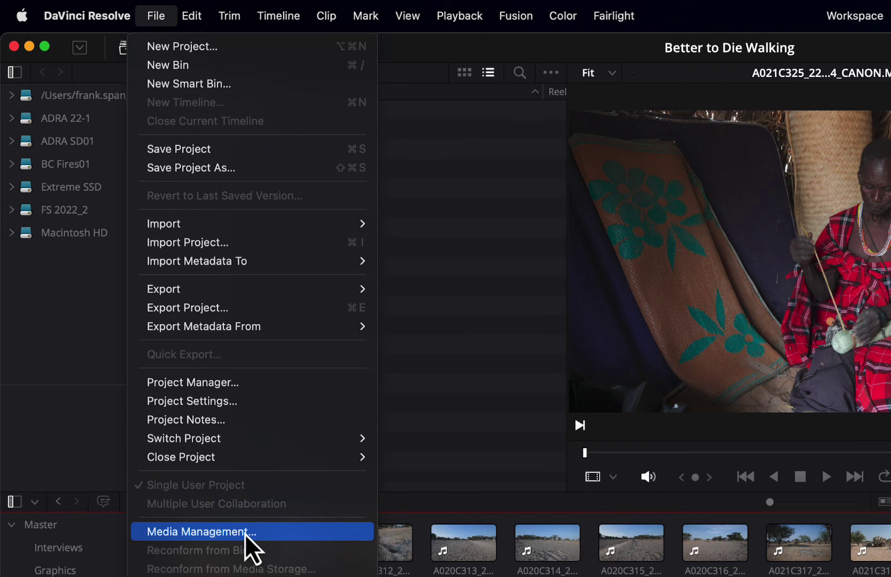
pyautogui.click(206, 531)
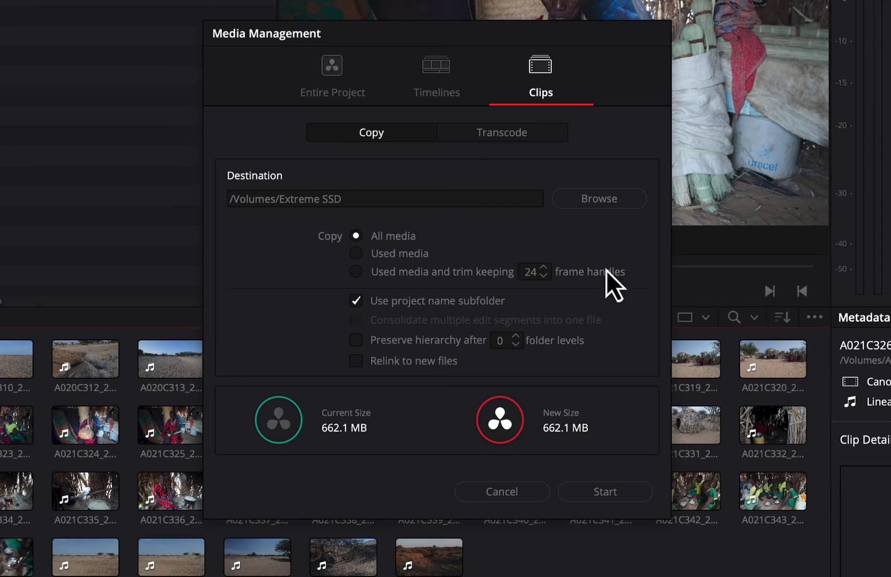
pyautogui.click(321, 78)
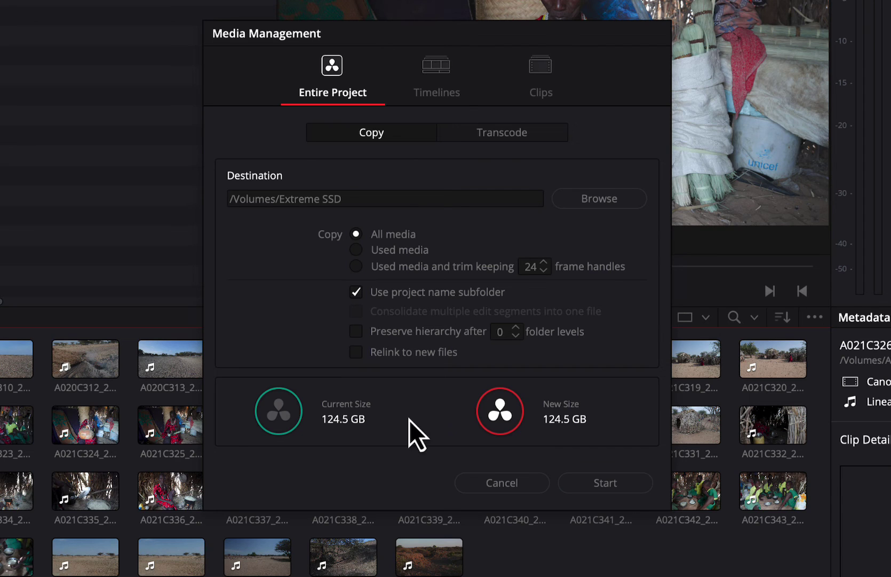
# Set the project copy to include all media and preserve the folder hierarchy after 3 folder levels.
pyautogui.click(356, 250)
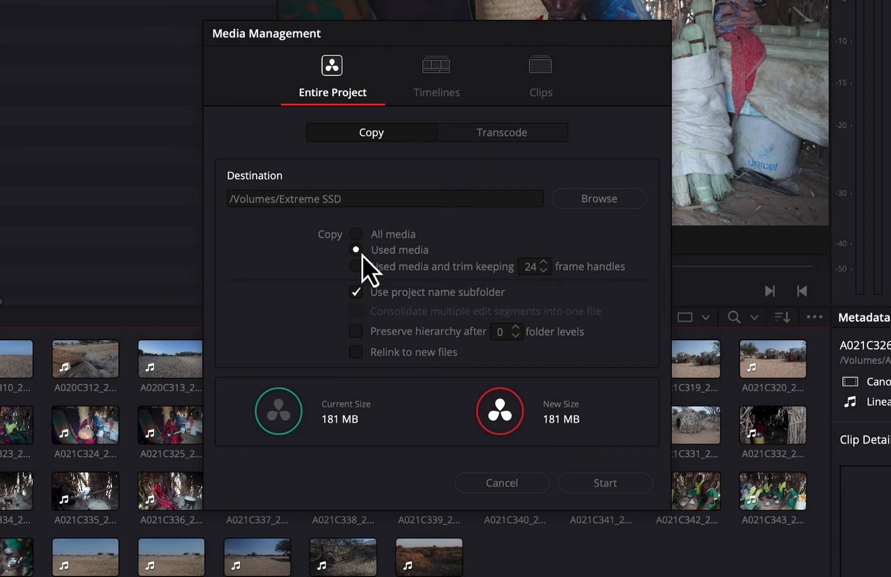
pyautogui.click(359, 233)
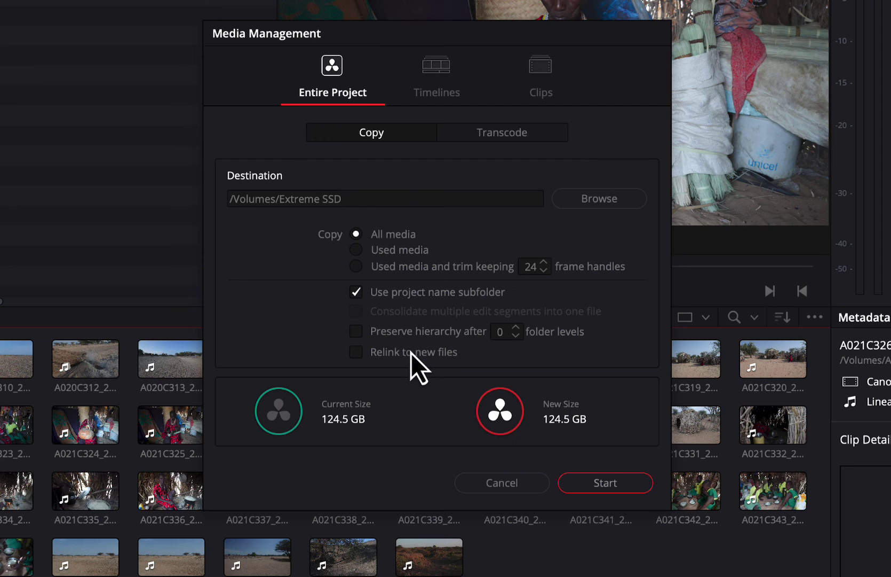
pyautogui.click(357, 333)
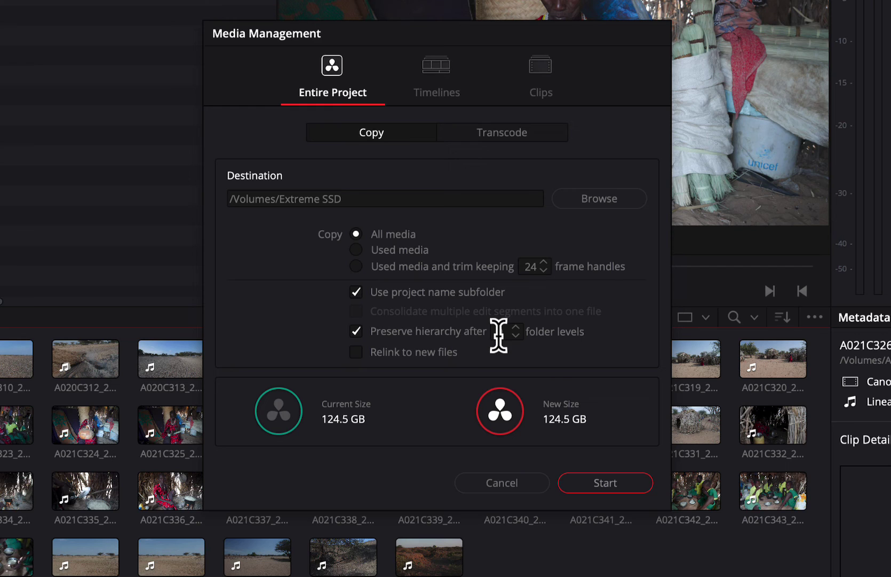
pyautogui.click(514, 335)
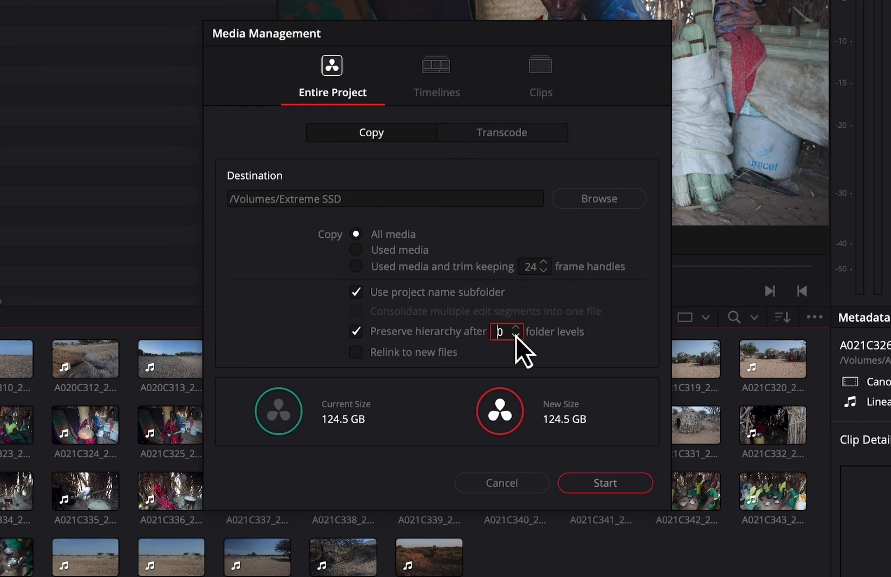
pyautogui.write('30')
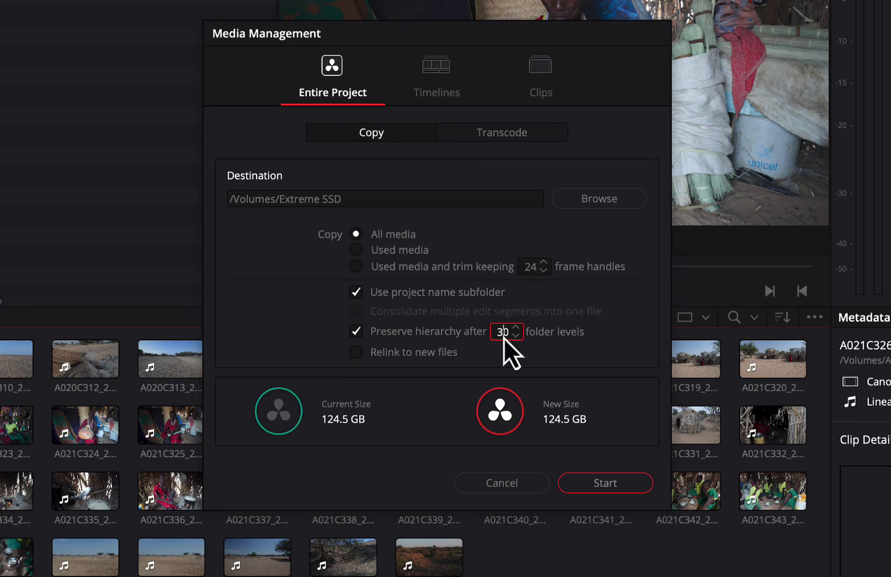
pyautogui.press('BackSpace')
pyautogui.press('Return')
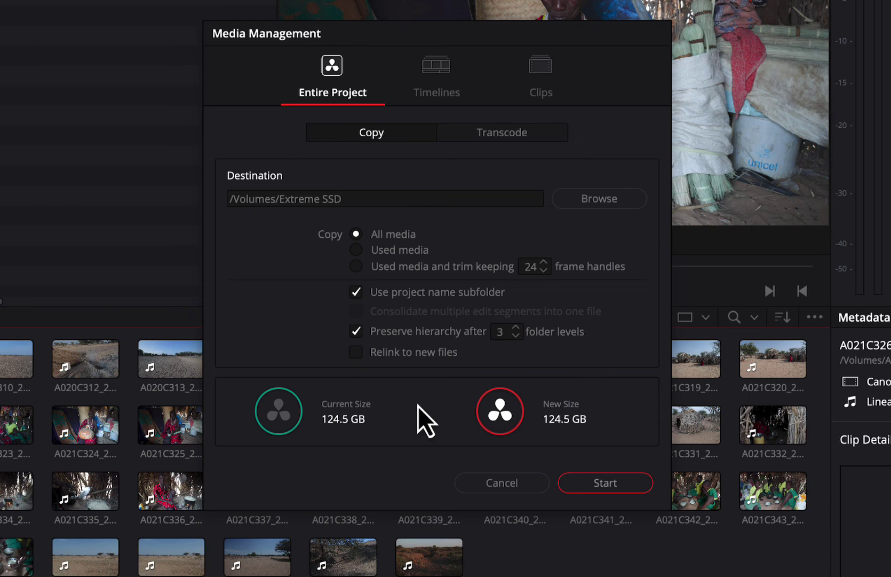
# Enable relinking to the new files and start the media copy.
pyautogui.click(355, 351)
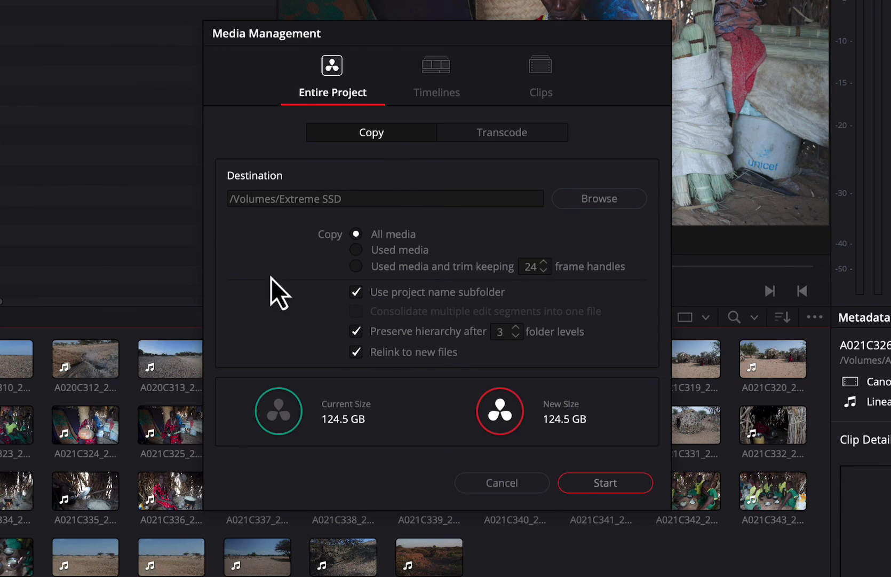
pyautogui.click(617, 487)
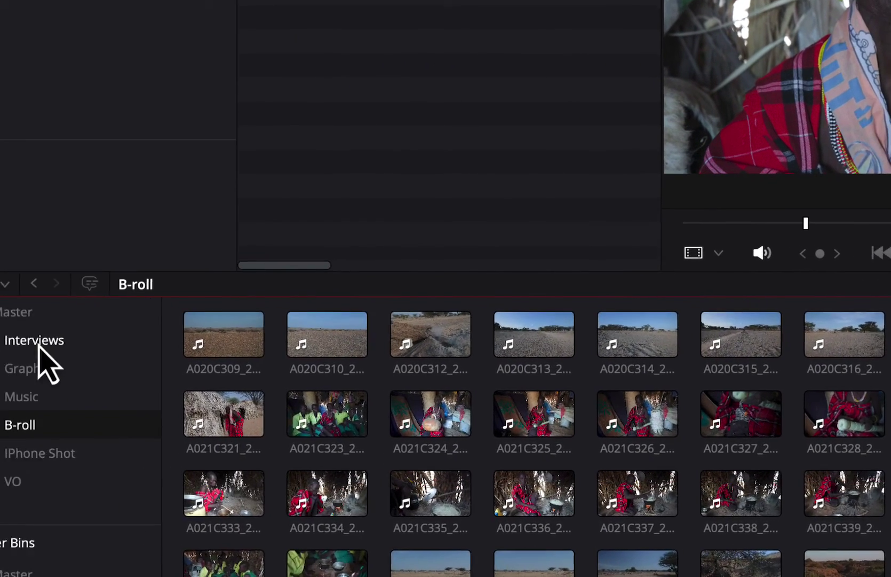
# Place the Interviews bin's A021C322_221117NV_CANON.MXF clip on Video 1 and Audio 1 in the Edit page's timeline and move the playhead into it.
pyautogui.click(40, 345)
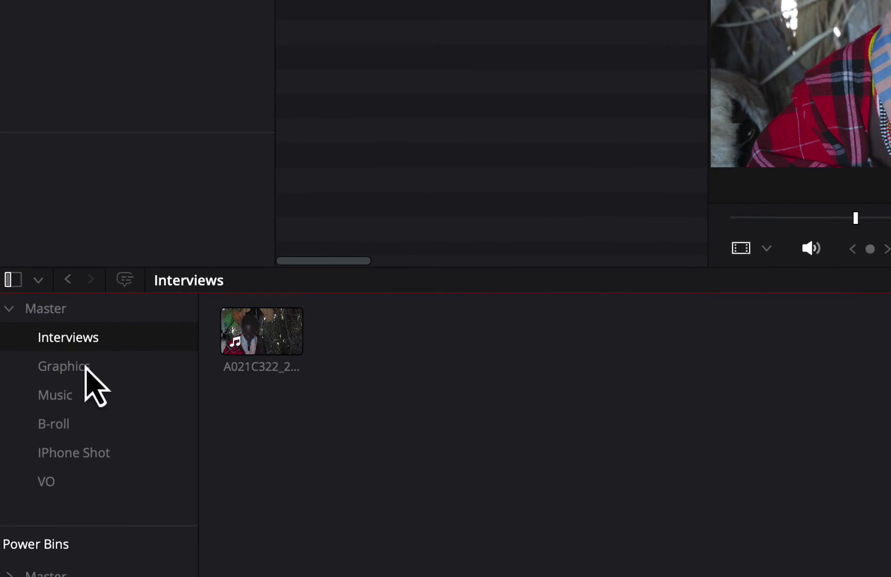
pyautogui.click(270, 339)
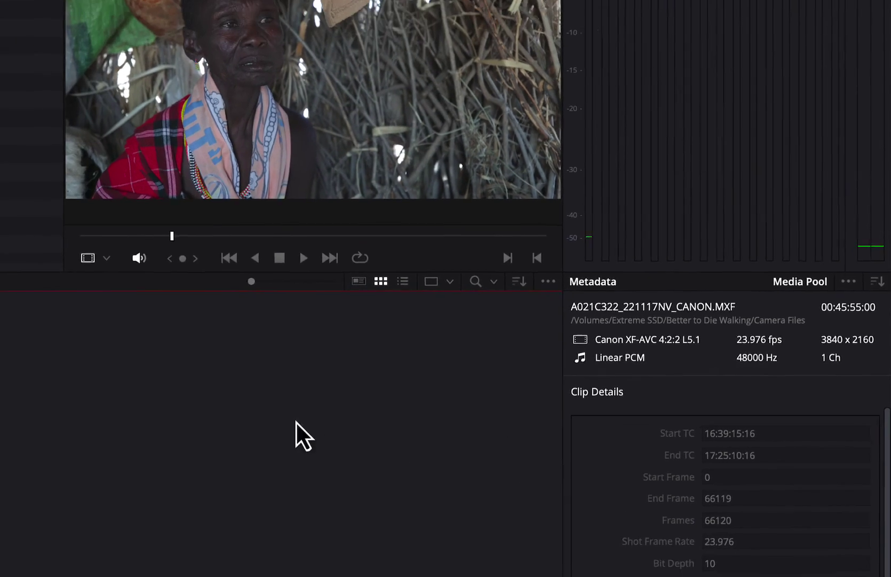
pyautogui.click(385, 569)
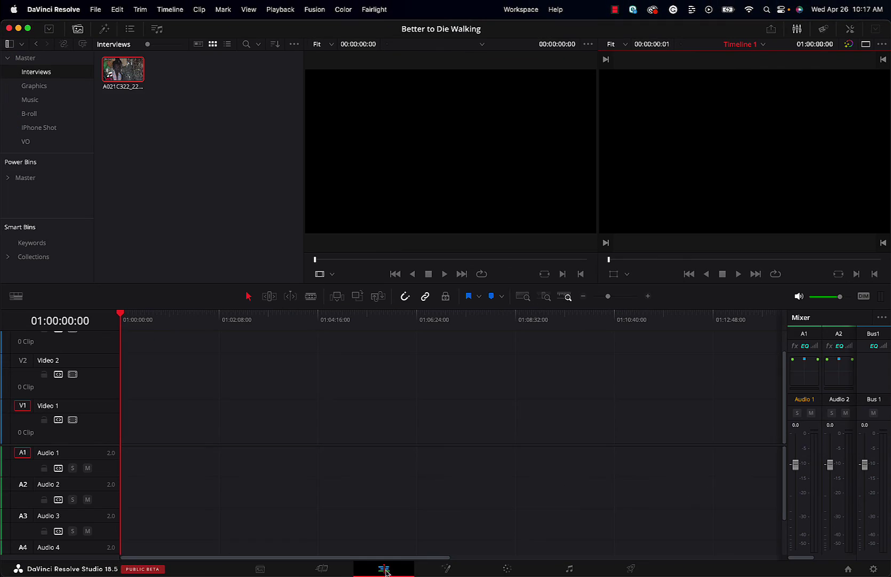
pyautogui.moveTo(123, 80); pyautogui.dragTo(197, 454)
pyautogui.click(383, 322)
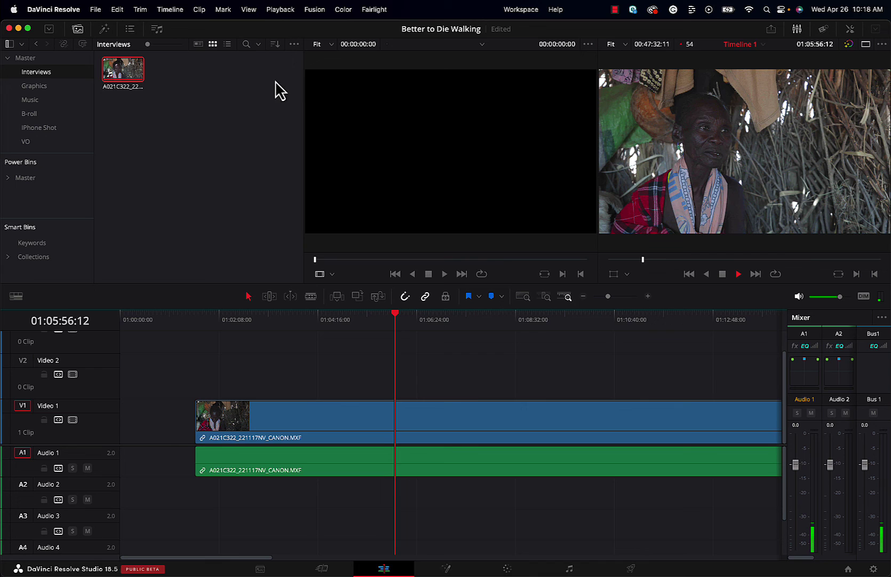
# Look at the playback options and return to the Edit page's timeline.
pyautogui.click(280, 10)
pyautogui.moveTo(290, 40)
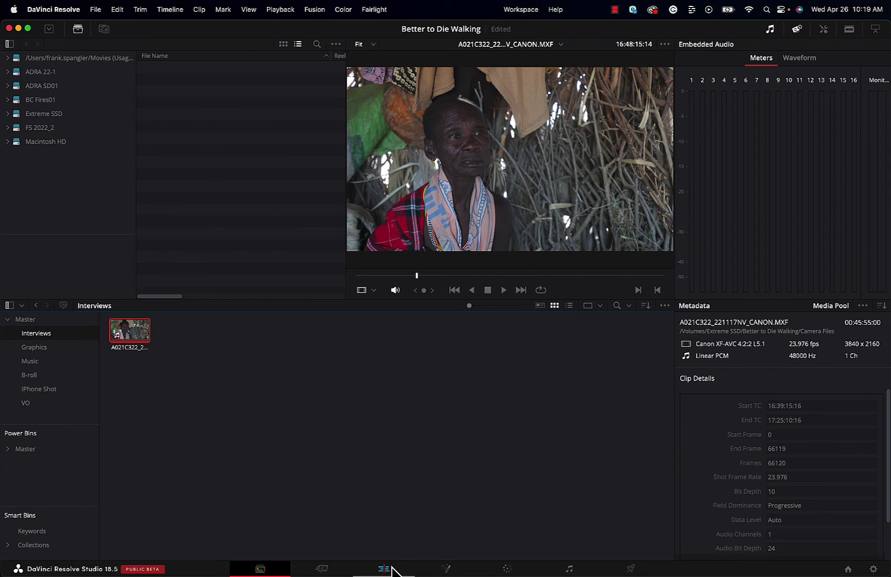
pyautogui.click(390, 569)
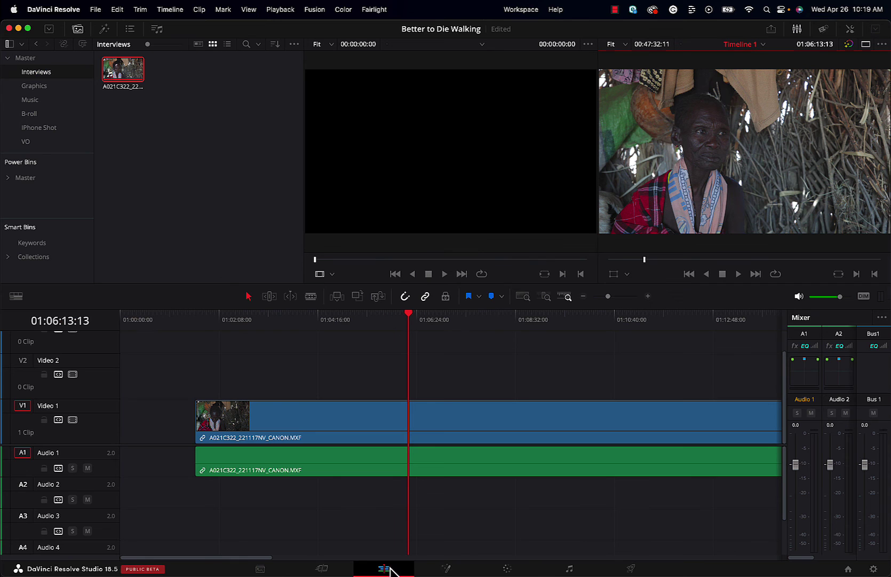